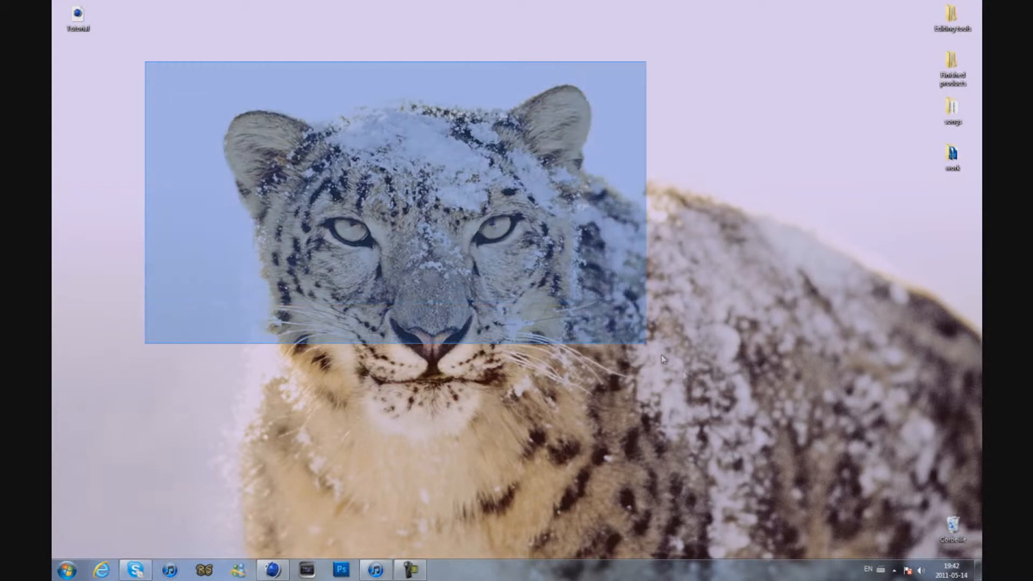
# - Switch to CINEMA 4D and create a new empty scene
pyautogui.click(274, 569)
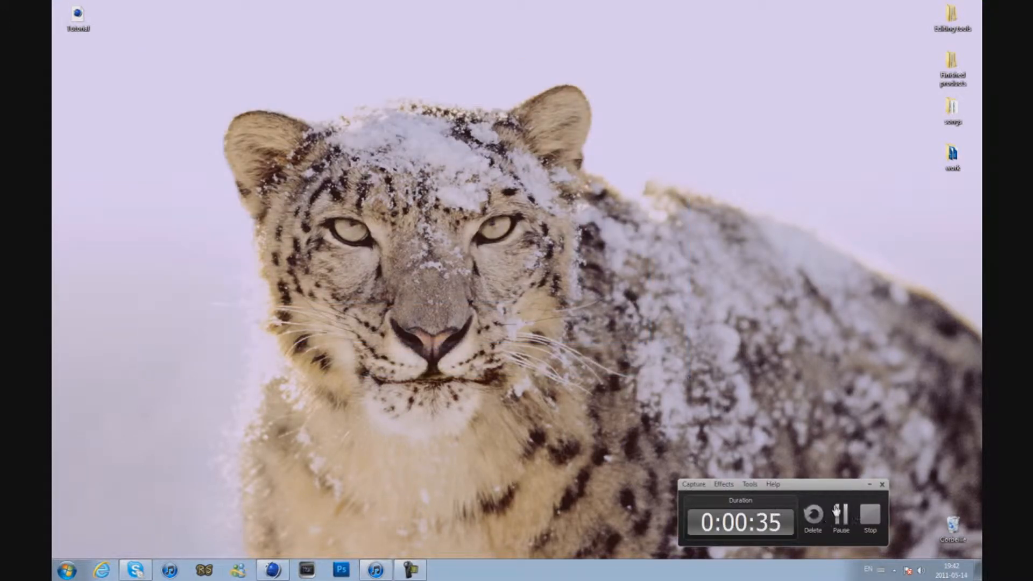
pyautogui.click(868, 485)
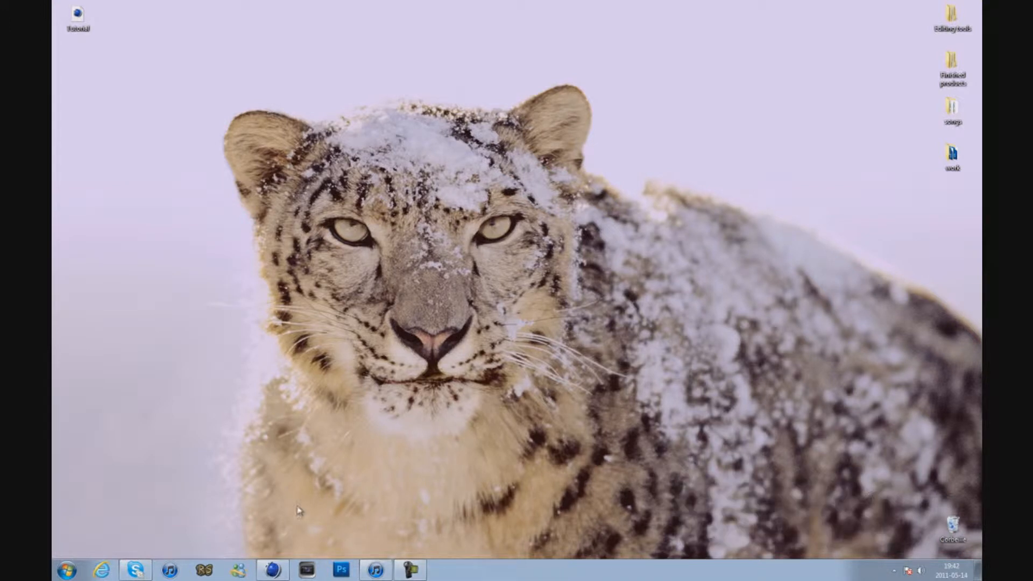
pyautogui.click(273, 570)
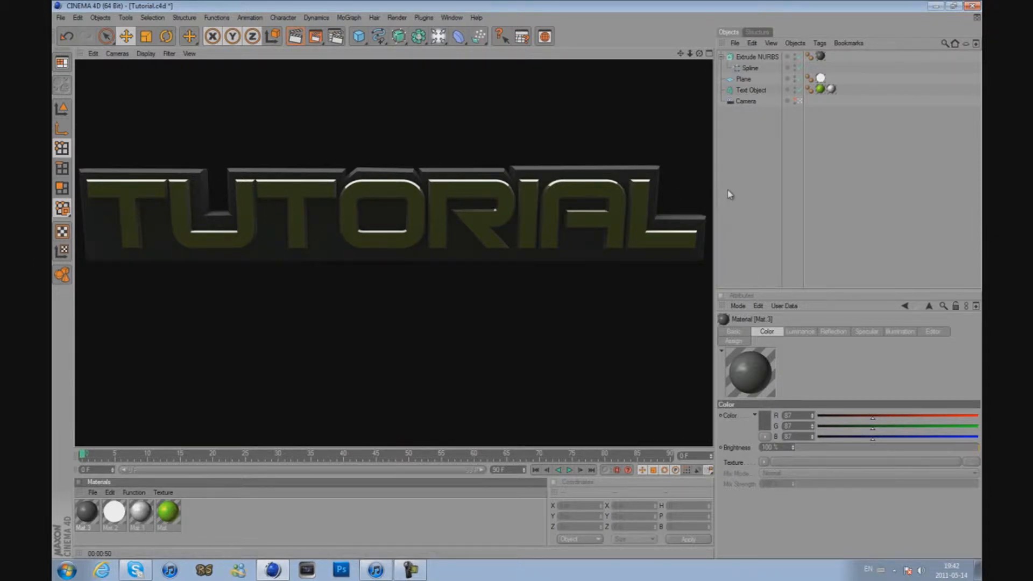
pyautogui.click(60, 17)
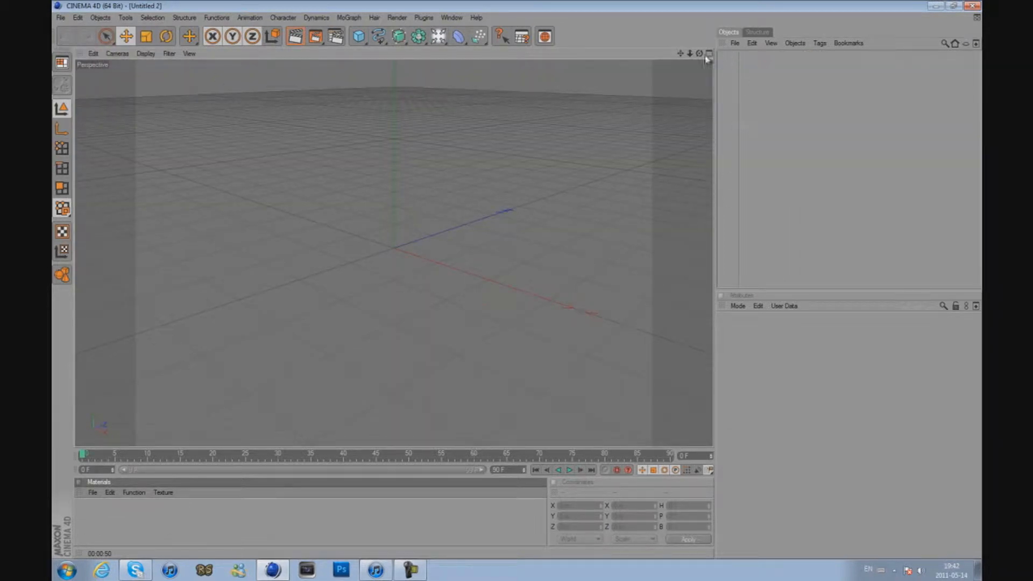
# - Add a camera to the scene, look through it at the grid from the front and select it
pyautogui.moveTo(699, 54); pyautogui.dragTo(517, 280)
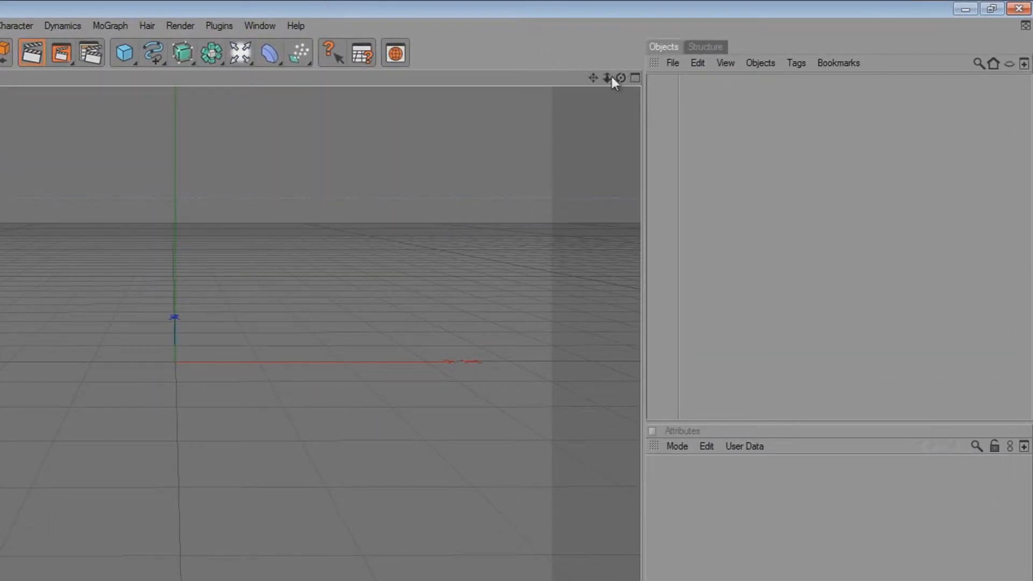
pyautogui.moveTo(355, 408); pyautogui.dragTo(356, 408)
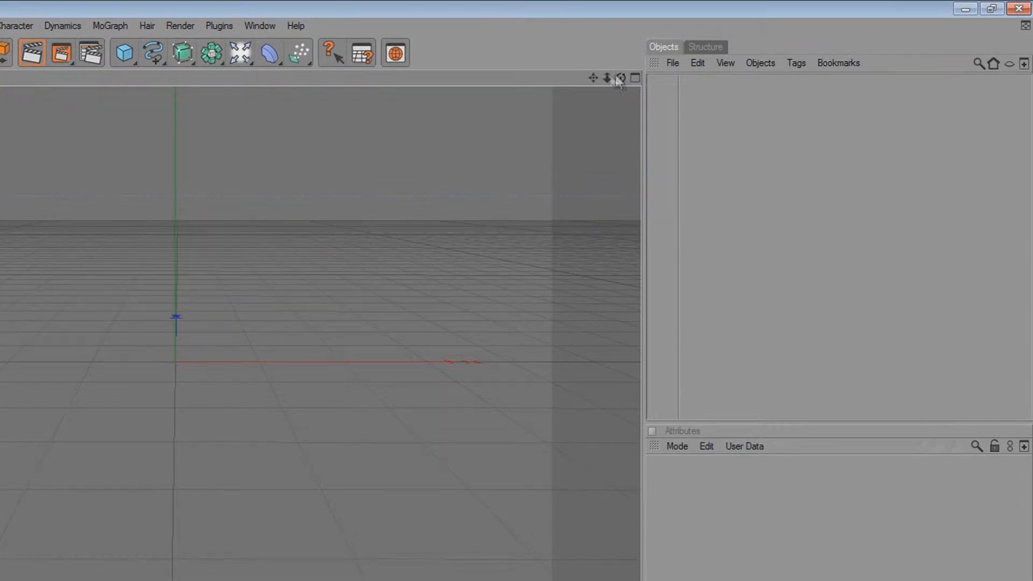
pyautogui.click(168, 27)
pyautogui.click(223, 60)
pyautogui.click(241, 54)
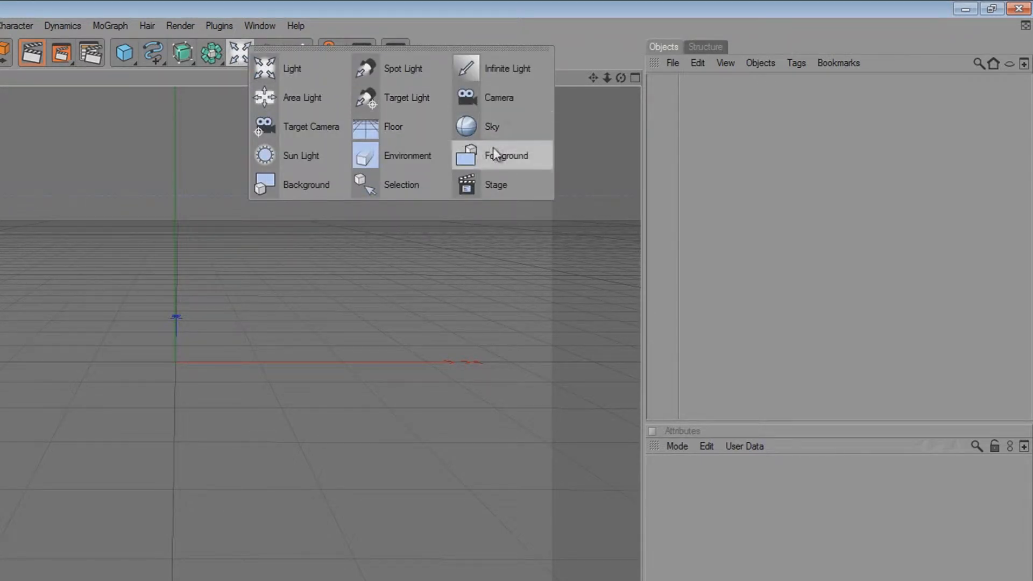
pyautogui.click(499, 104)
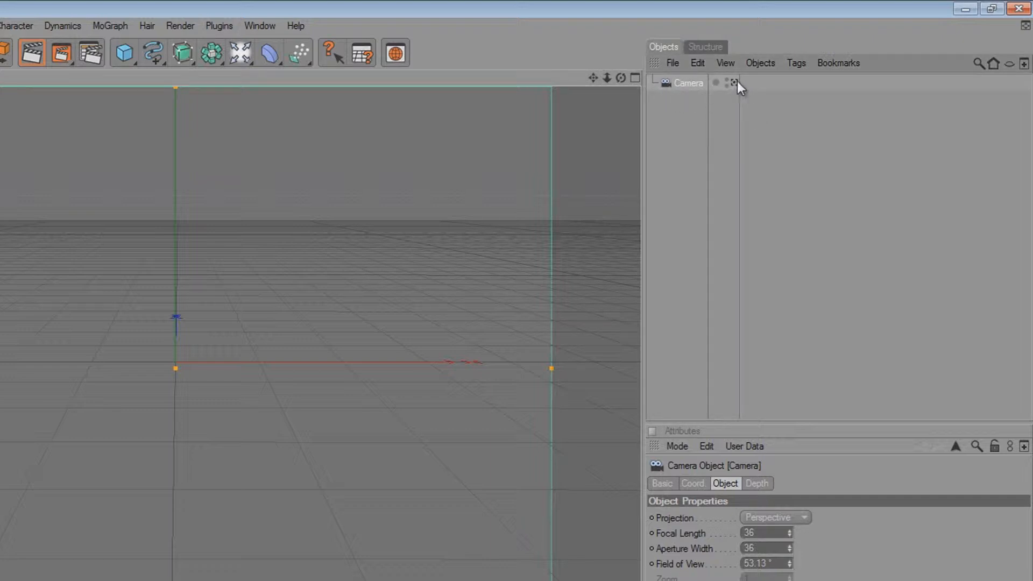
pyautogui.click(750, 130)
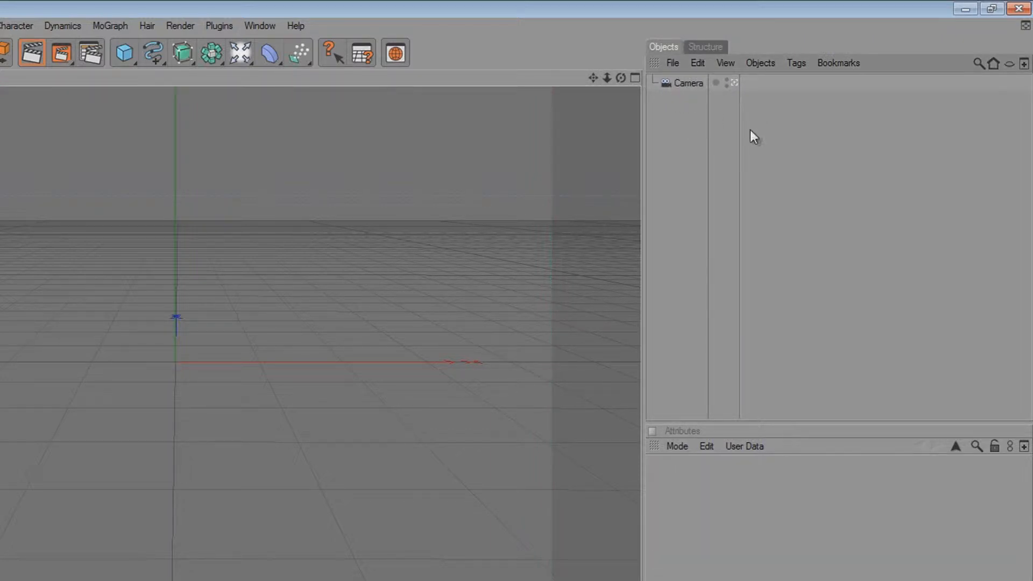
pyautogui.moveTo(718, 36); pyautogui.dragTo(516, 289)
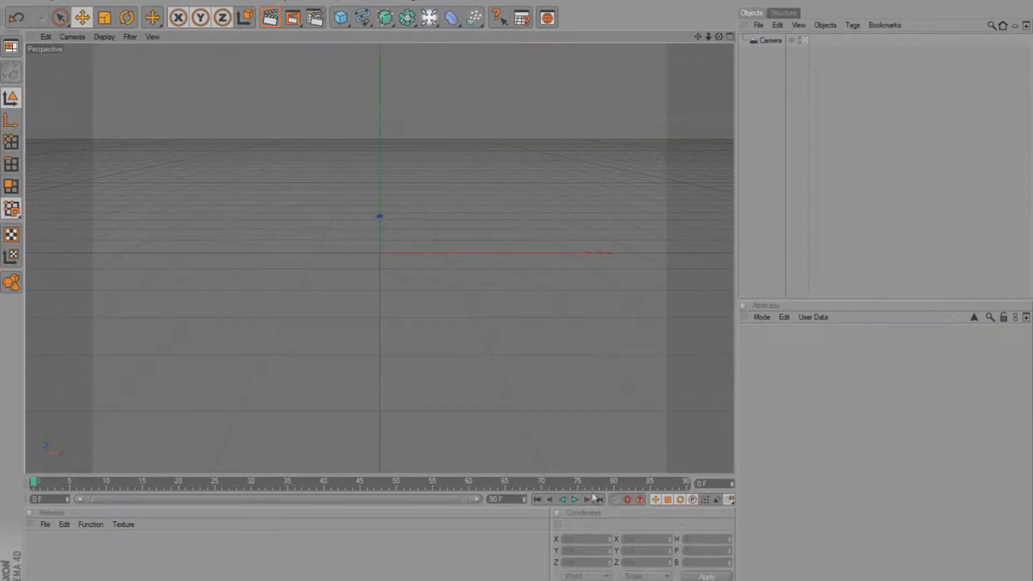
pyautogui.click(769, 41)
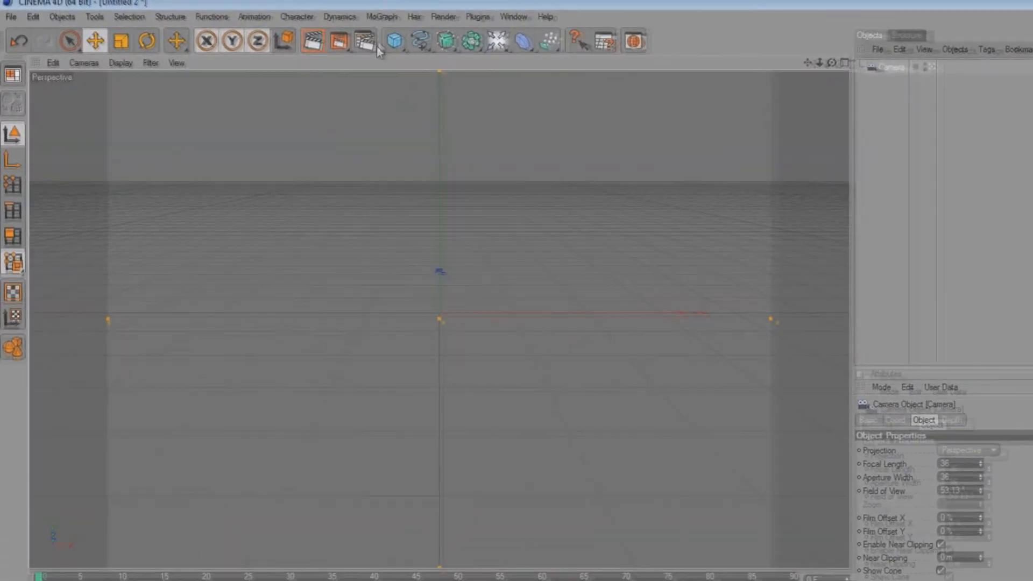
# - Set the render output size to 1280 x 720 pixels and the frame range to All Frames
pyautogui.click(315, 18)
pyautogui.moveTo(414, 16); pyautogui.dragTo(408, 114)
pyautogui.click(204, 159)
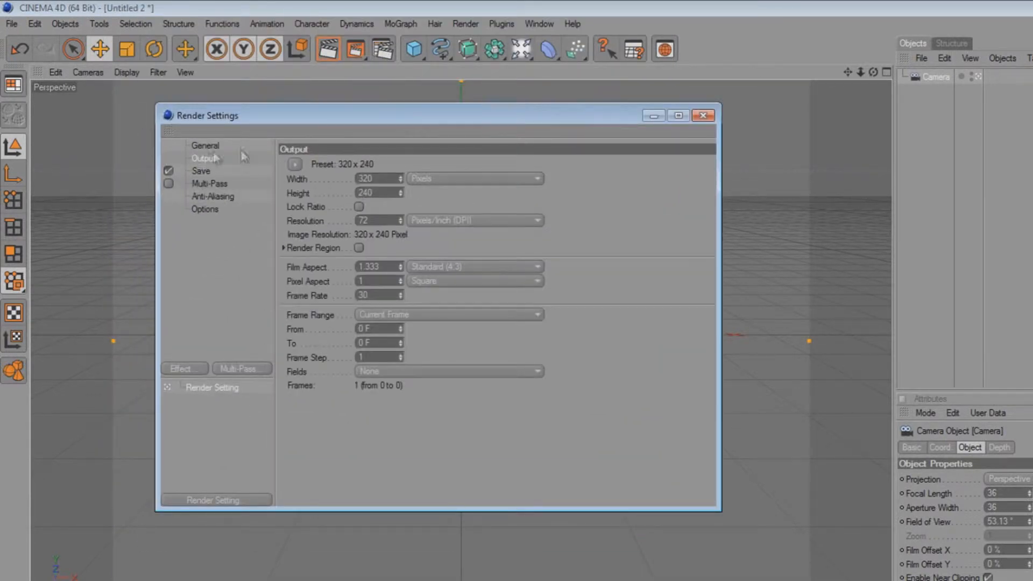
pyautogui.write('1280')
pyautogui.press('Tab')
pyautogui.write('720')
pyautogui.press('Return')
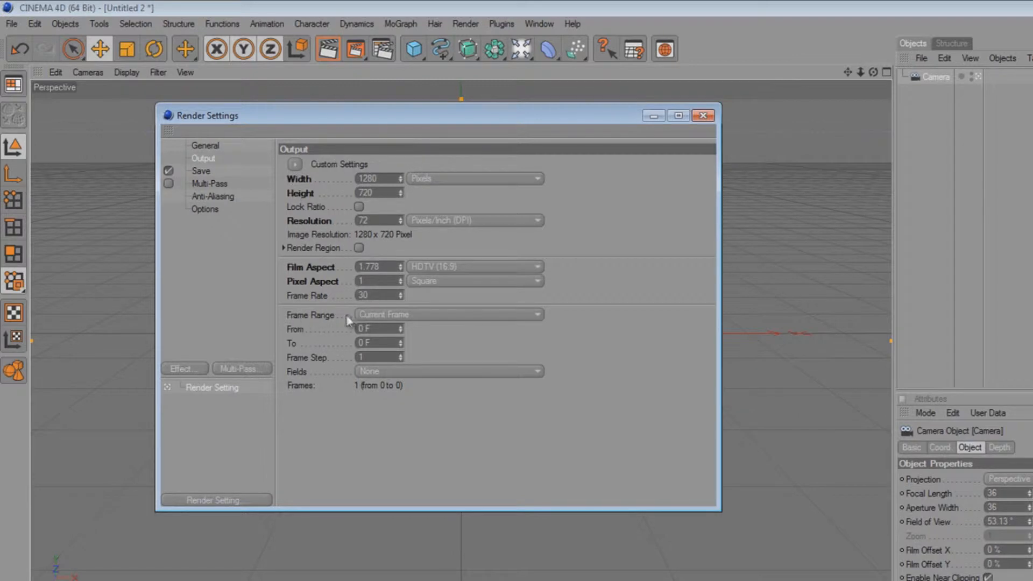
pyautogui.click(407, 317)
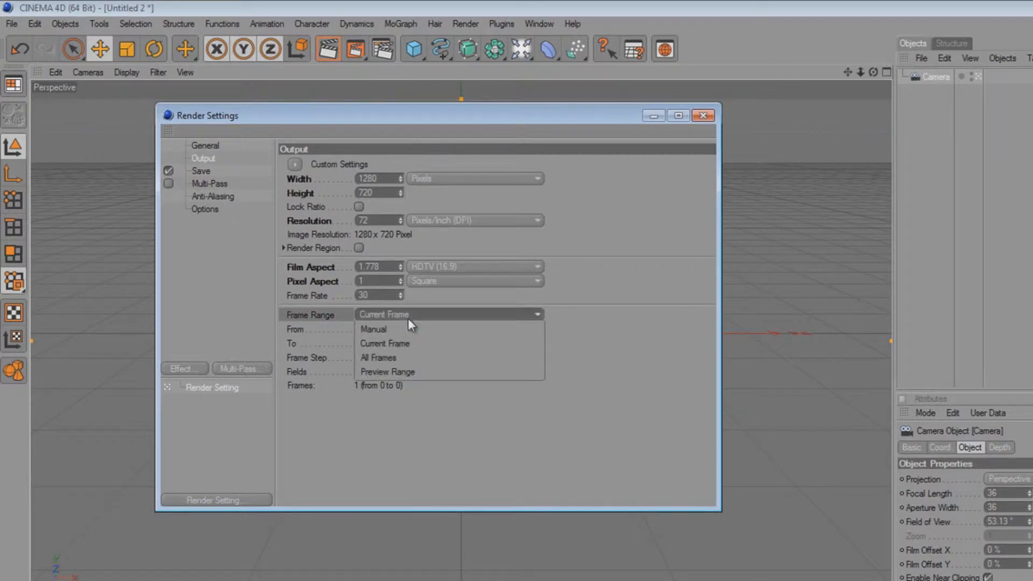
pyautogui.click(385, 357)
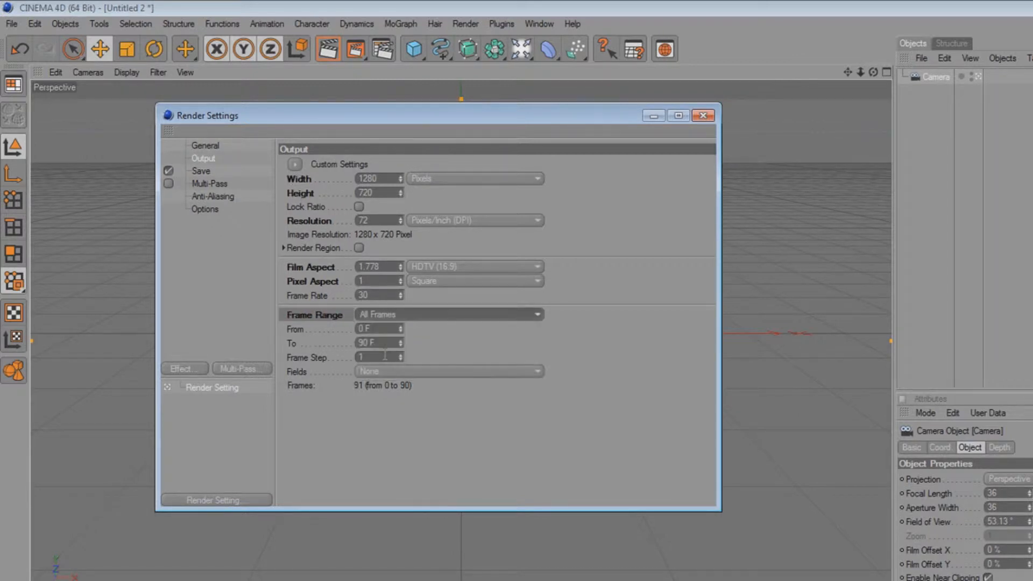
# - Set the render to save to the desktop as "tutorial" in QuickTime Movie format
pyautogui.click(208, 171)
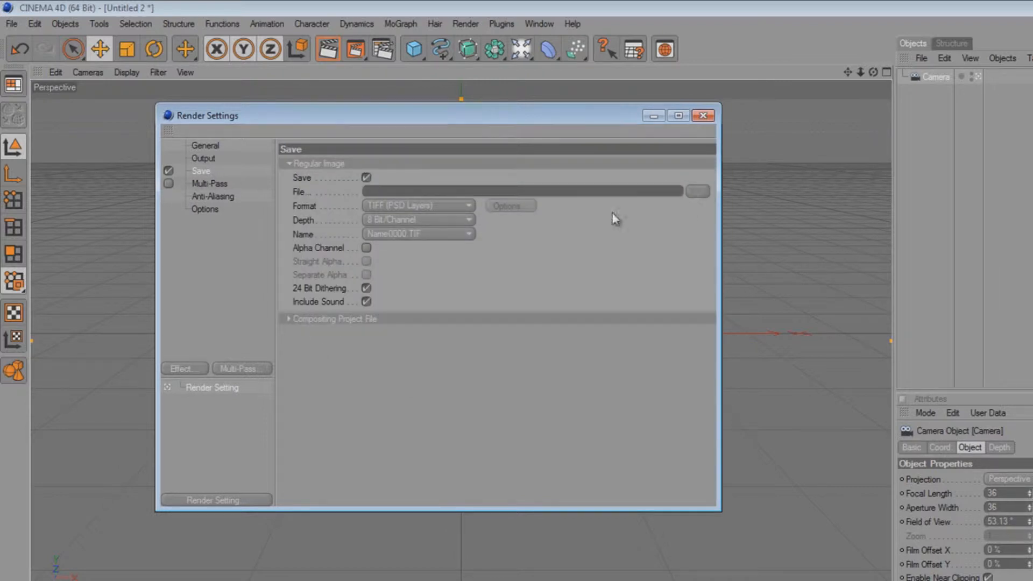
pyautogui.click(697, 191)
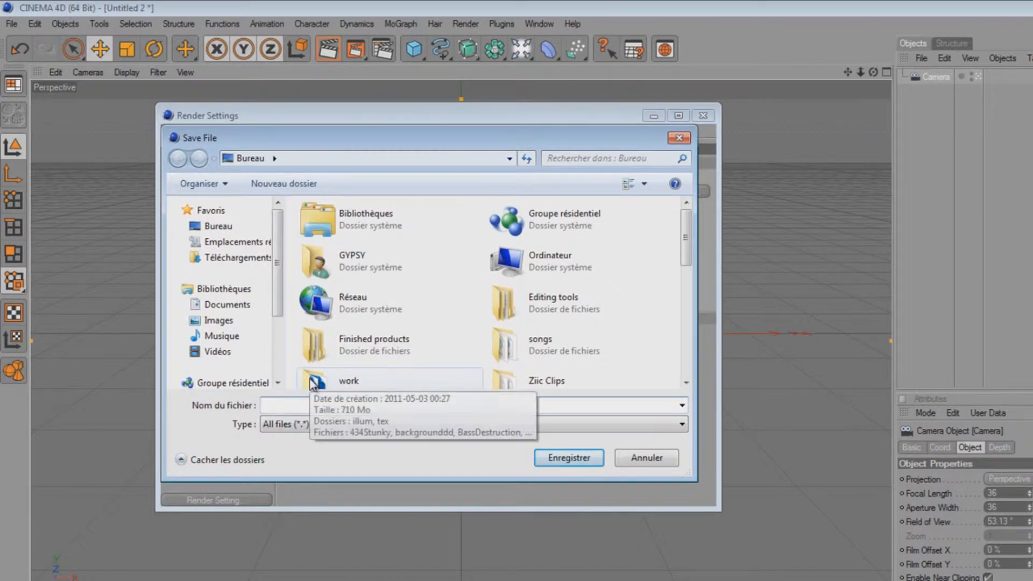
pyautogui.click(218, 226)
pyautogui.click(307, 405)
pyautogui.write('tutori')
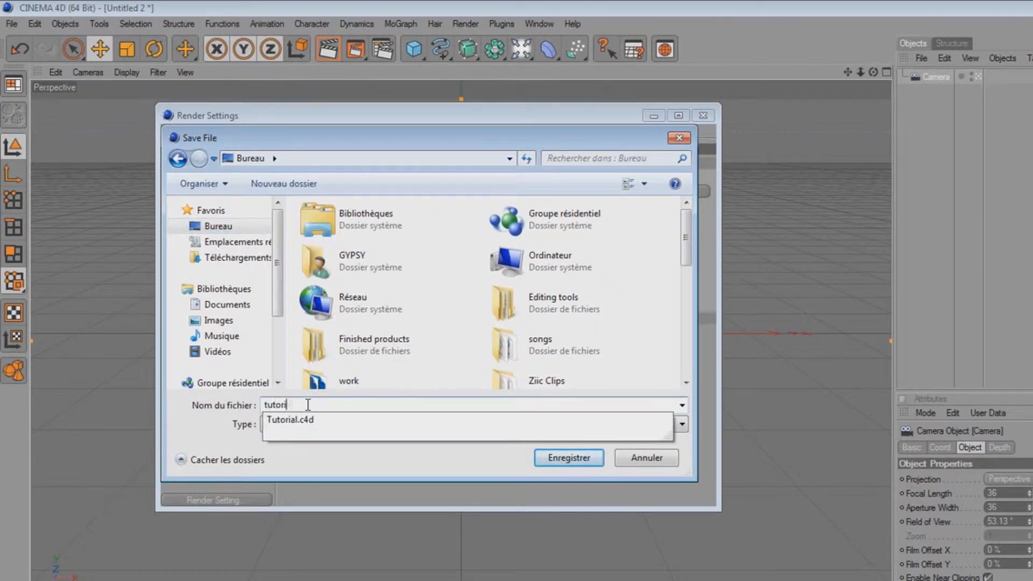
pyautogui.write('al')
pyautogui.press('Return')
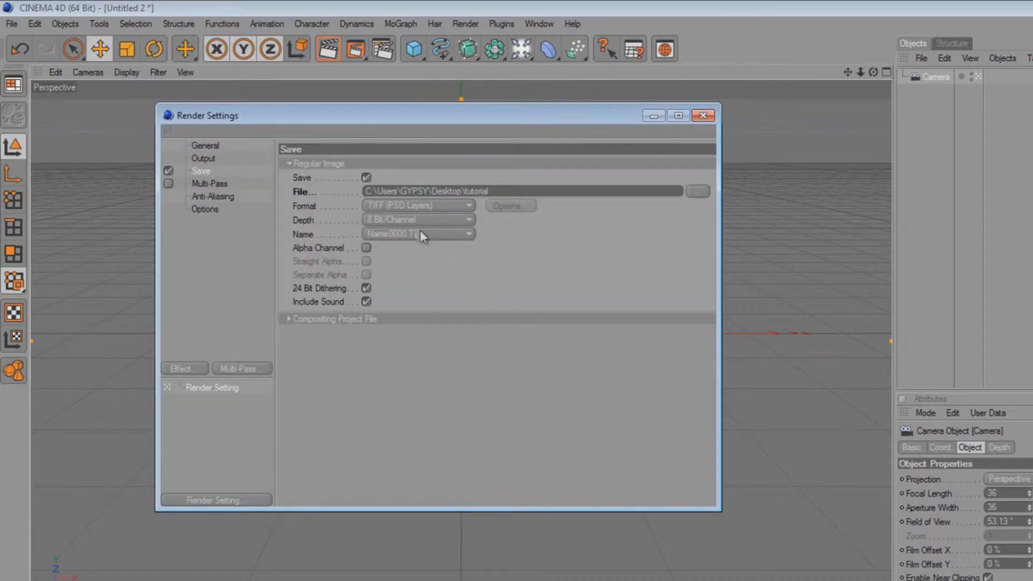
pyautogui.click(405, 206)
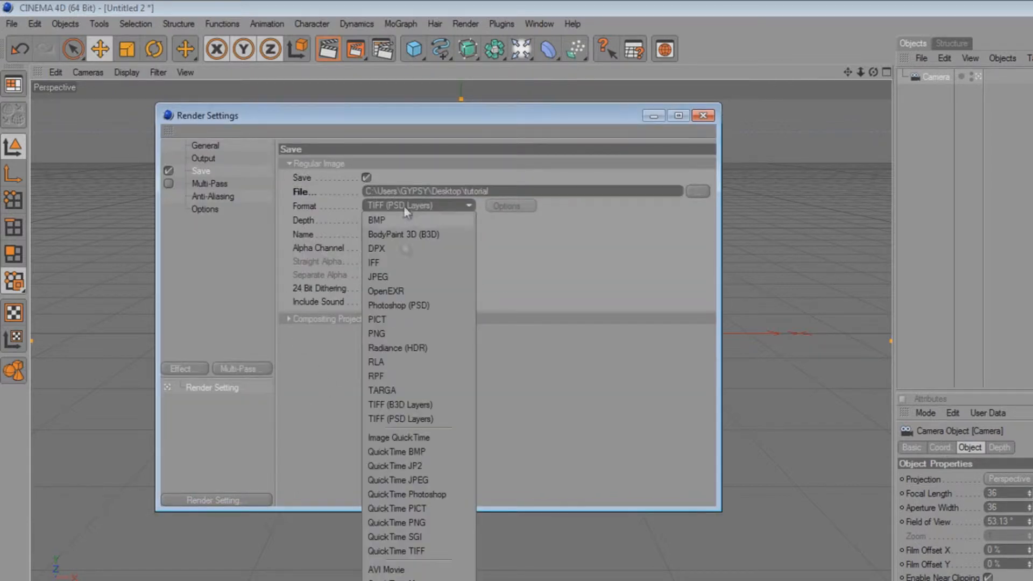
pyautogui.click(392, 579)
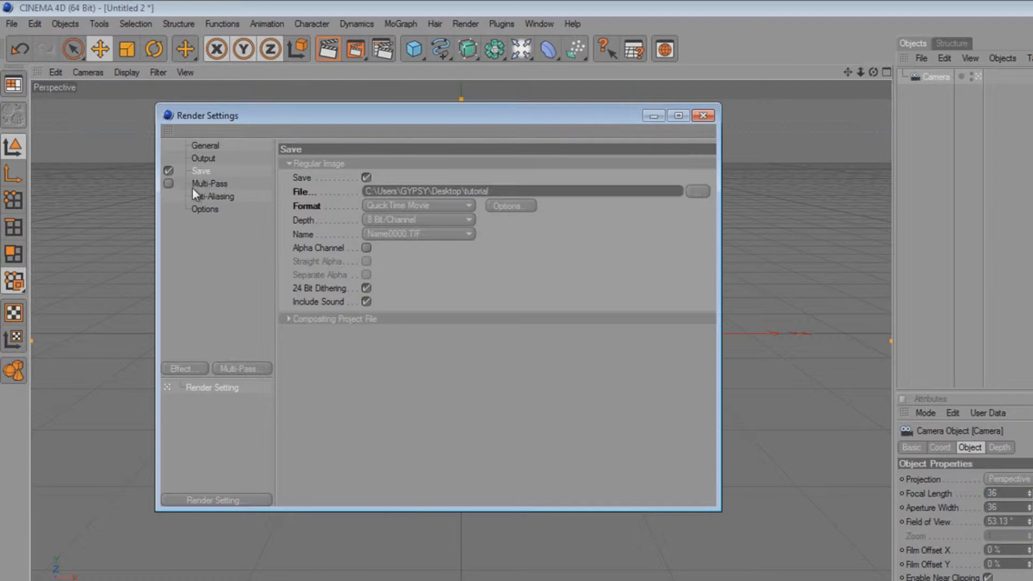
# - In the render options, set Ray Depth to 6, Reflection Depth to 2 and Shadow Depth to 6
pyautogui.click(204, 197)
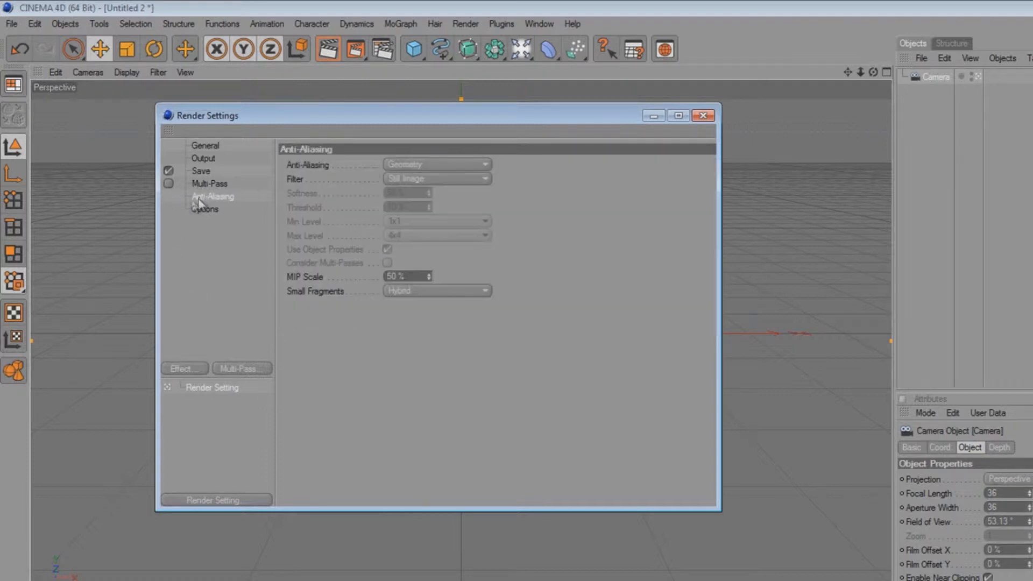
pyautogui.click(199, 183)
pyautogui.click(202, 209)
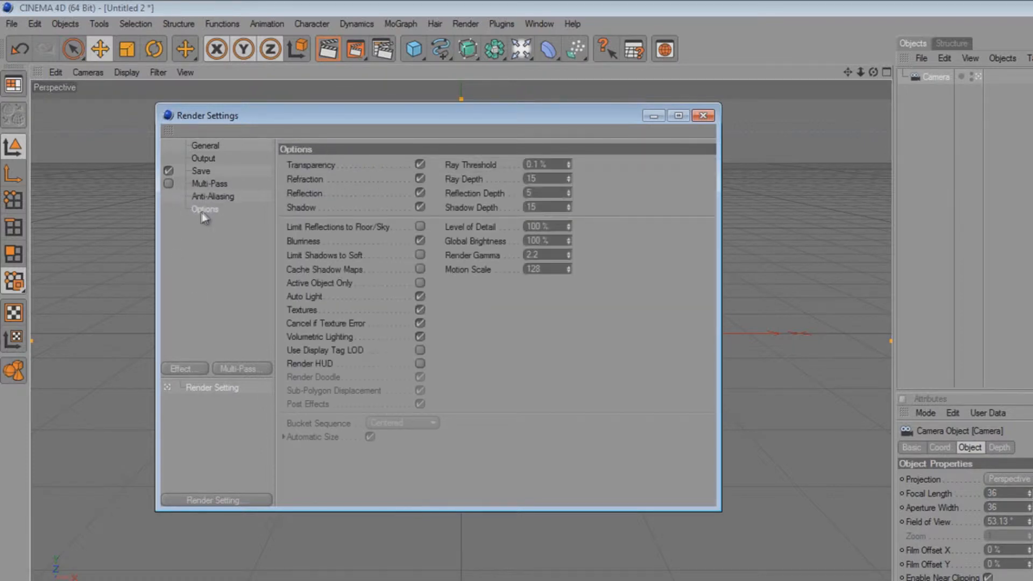
pyautogui.click(548, 178)
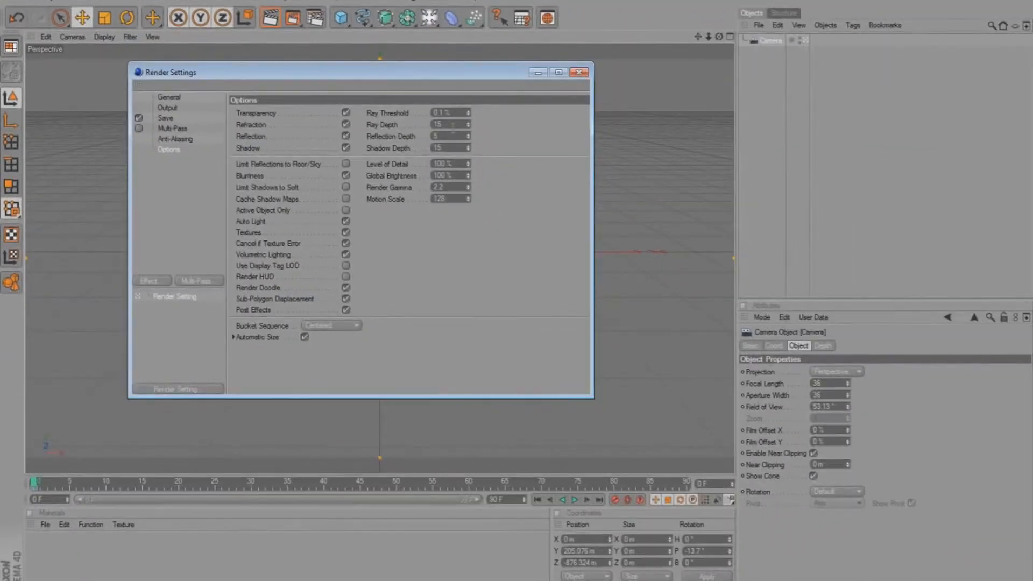
pyautogui.write('6')
pyautogui.click(450, 136)
pyautogui.write('2')
pyautogui.press('Tab')
pyautogui.write('6')
pyautogui.press('Return')
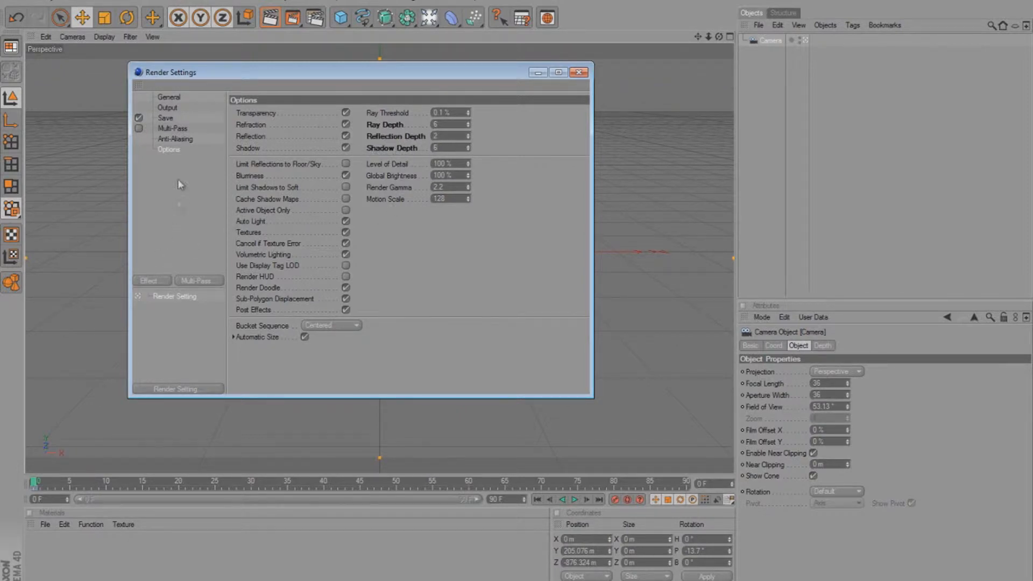
# - Add the Ambient Occlusion and Global Illumination render effects, with the GI mode set to IR + QMC (Still Image)
pyautogui.click(149, 282)
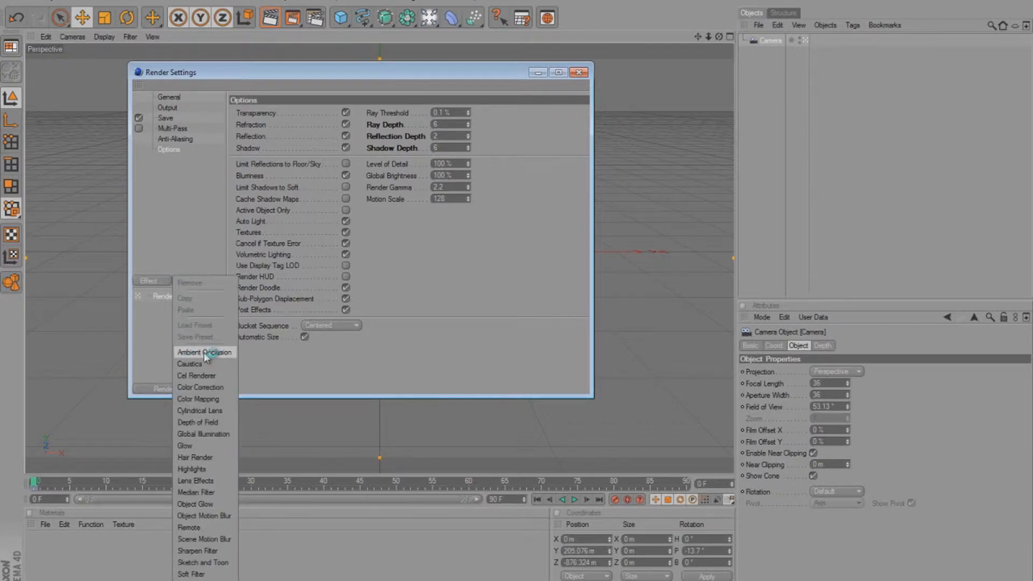
pyautogui.click(207, 353)
pyautogui.click(150, 281)
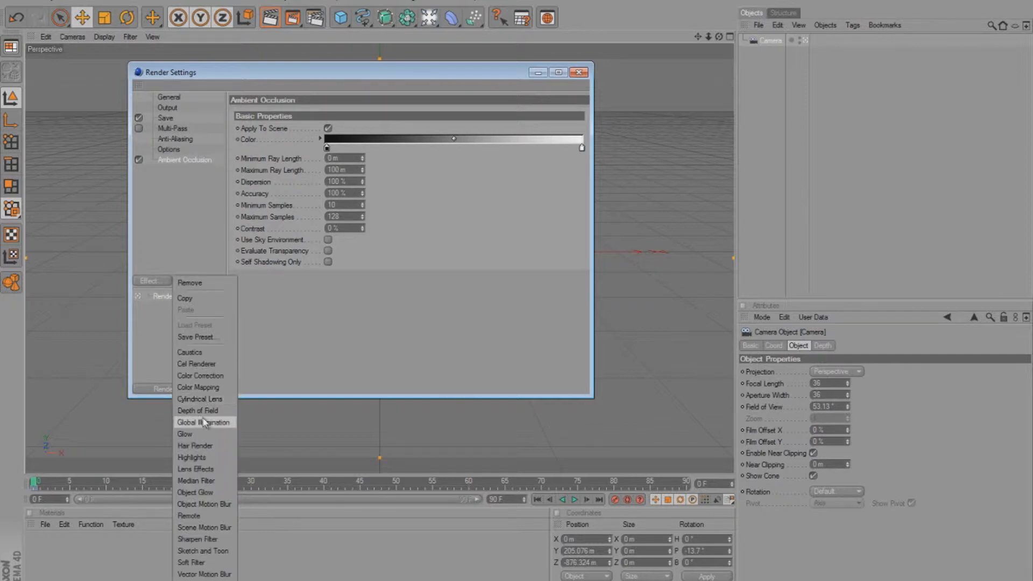
pyautogui.click(207, 422)
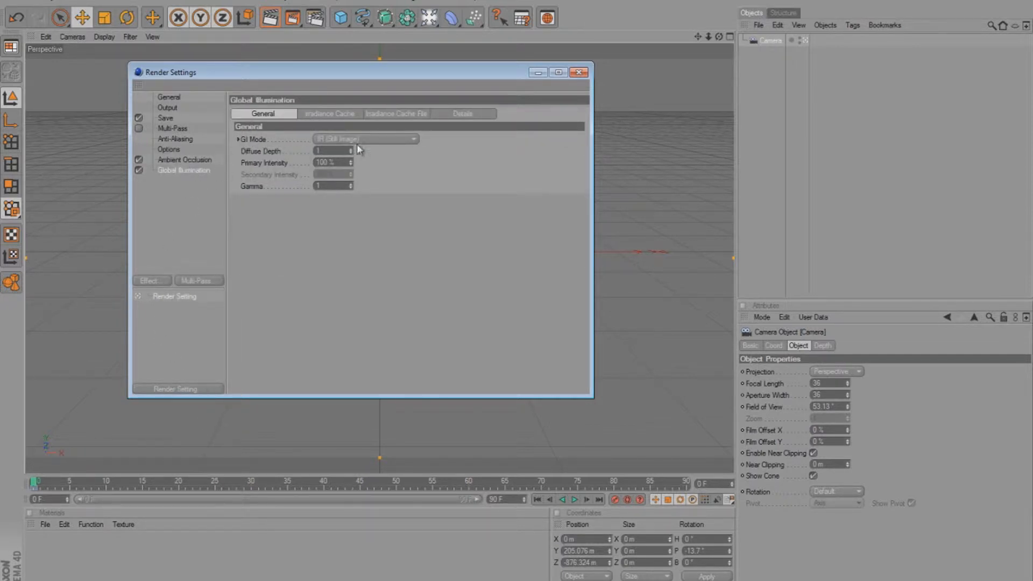
pyautogui.click(332, 138)
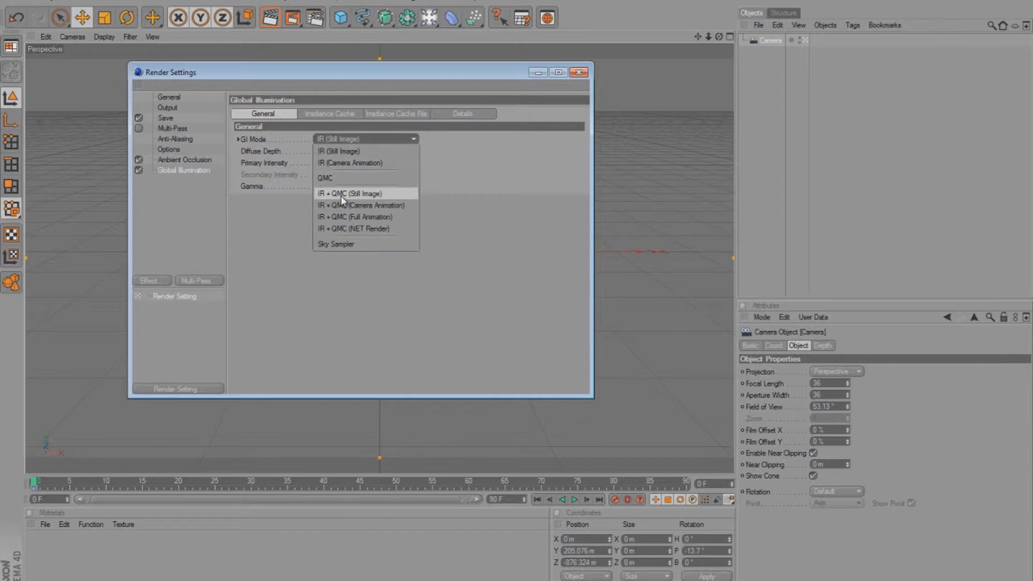
pyautogui.click(341, 195)
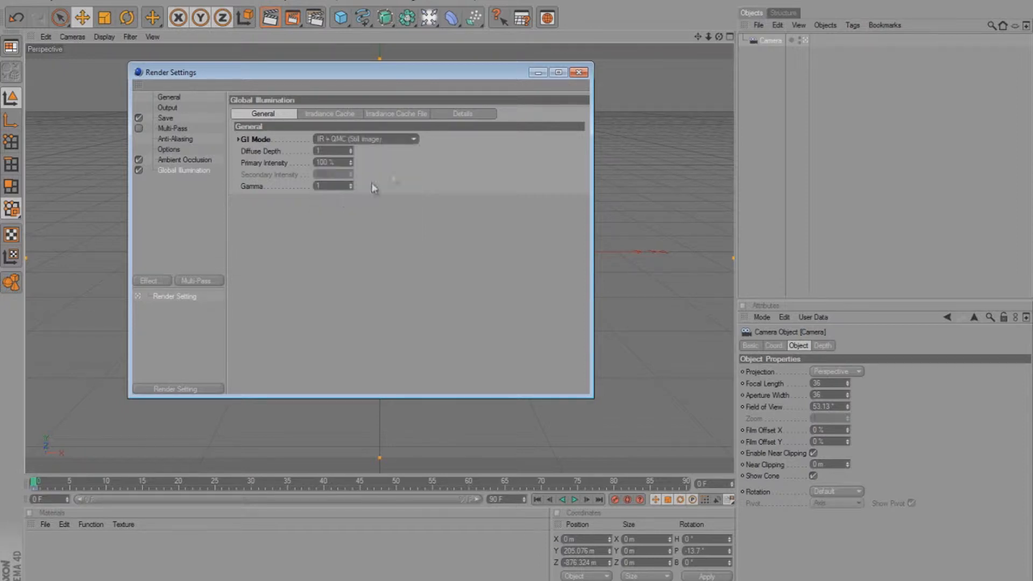
pyautogui.click(579, 74)
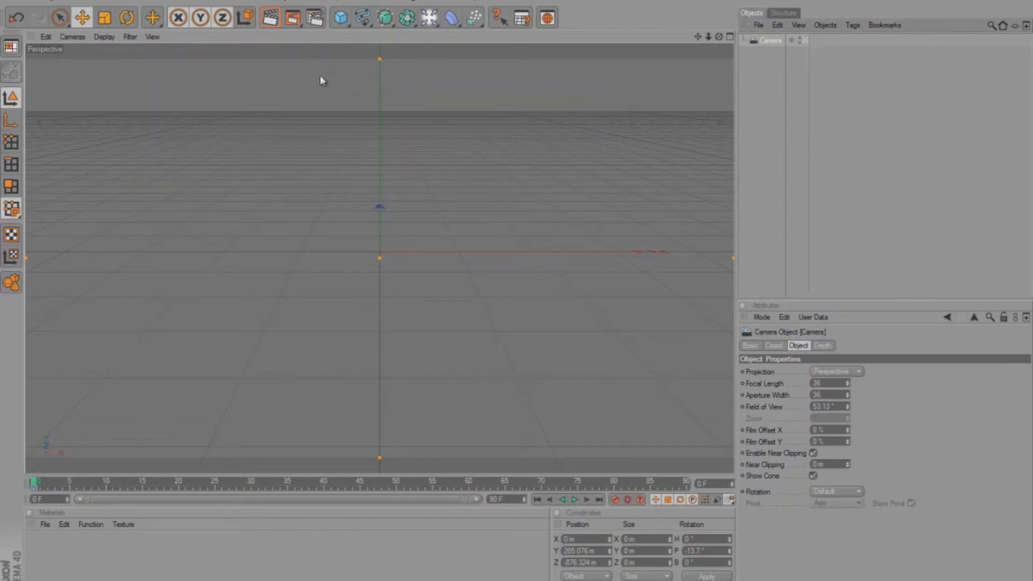
# - Add a MoGraph Text Object to the scene and set its alignment to Middle
pyautogui.click(345, 1)
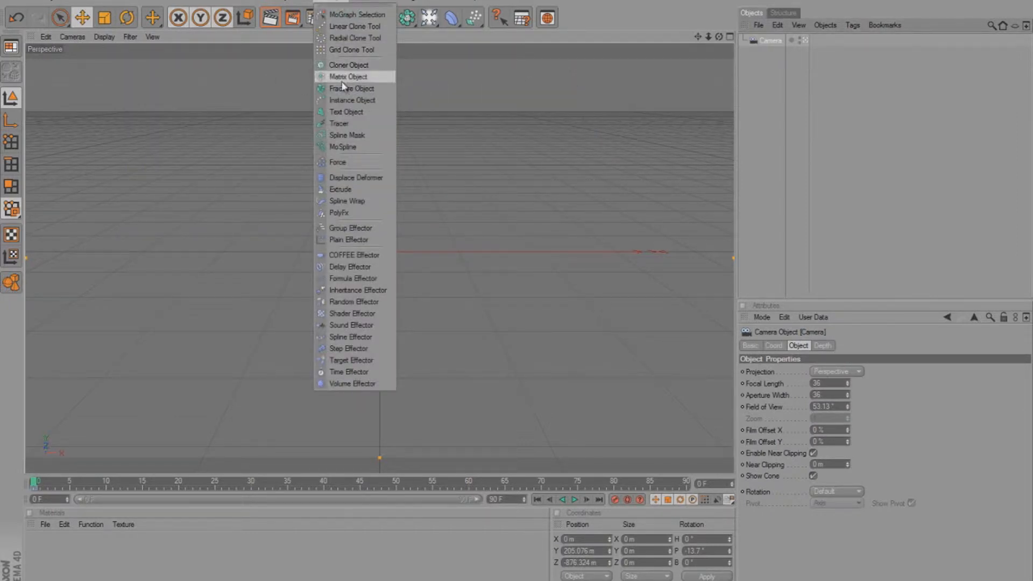
pyautogui.click(346, 111)
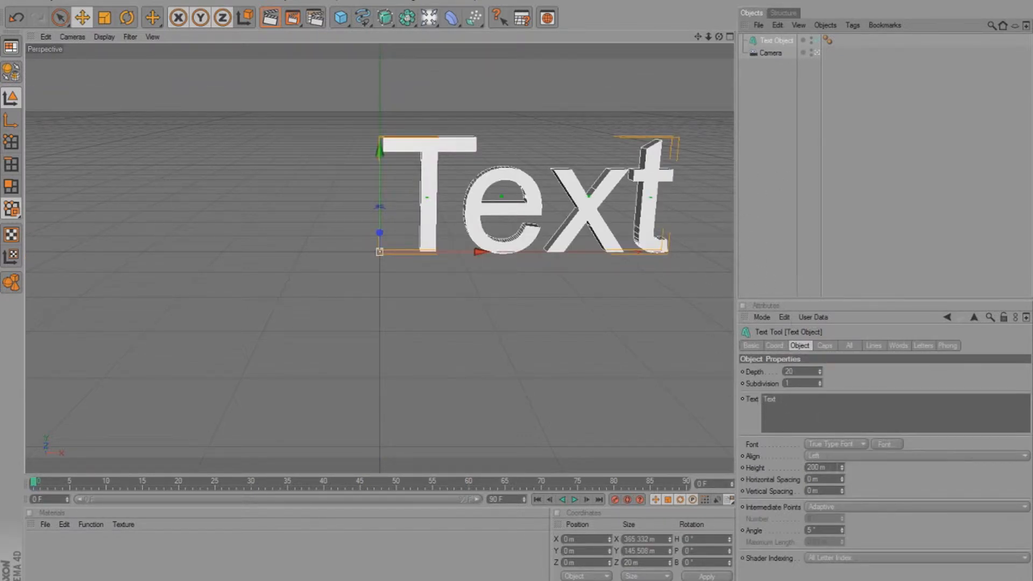
pyautogui.click(827, 455)
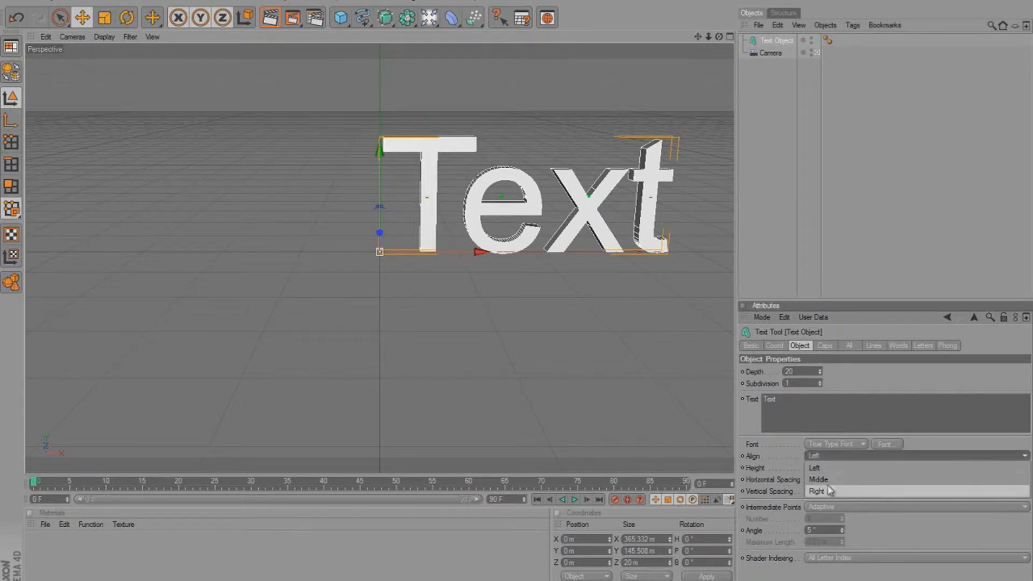
pyautogui.click(818, 479)
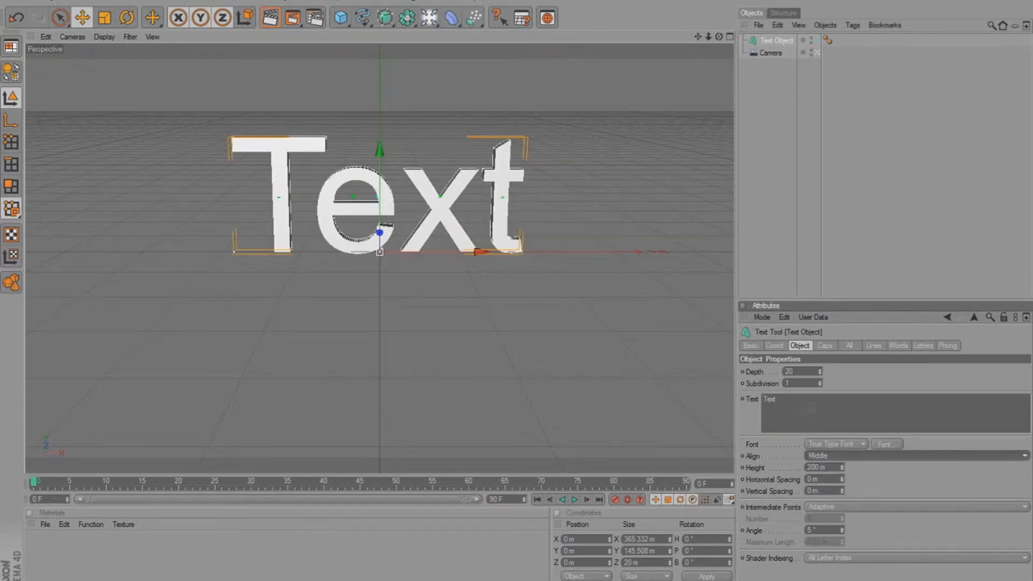
# - Replace the text object's wording with "Tutorial" and set its depth to 40
pyautogui.doubleClick(873, 421)
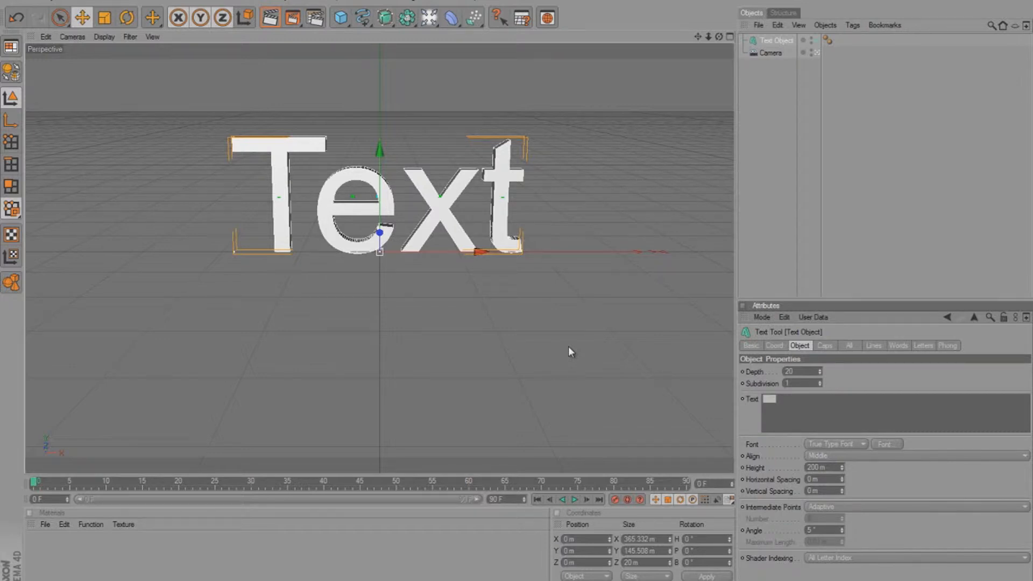
pyautogui.write('Tu')
pyautogui.press('BackSpace')
pyautogui.click(788, 371)
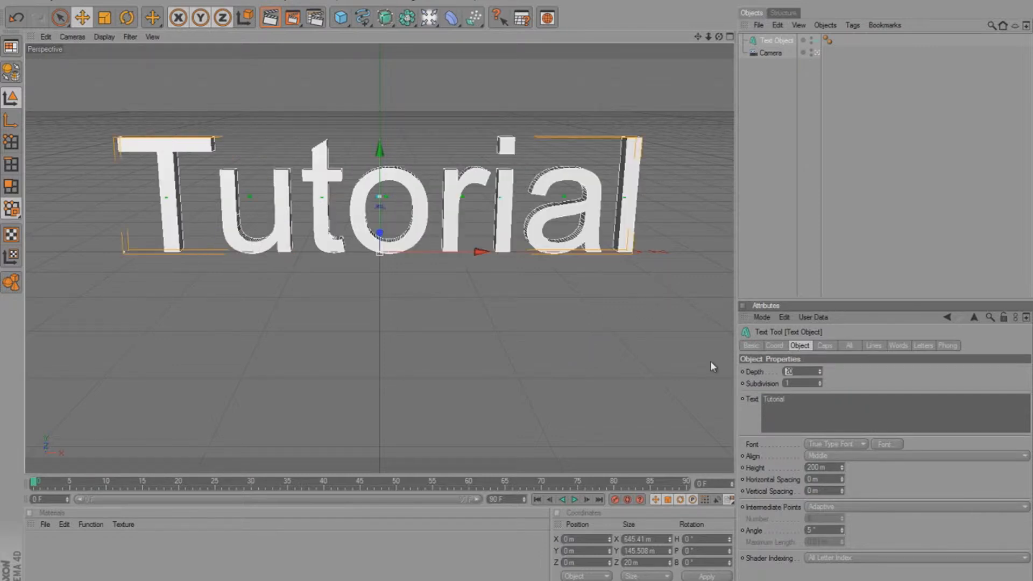
pyautogui.write('40')
pyautogui.press('Return')
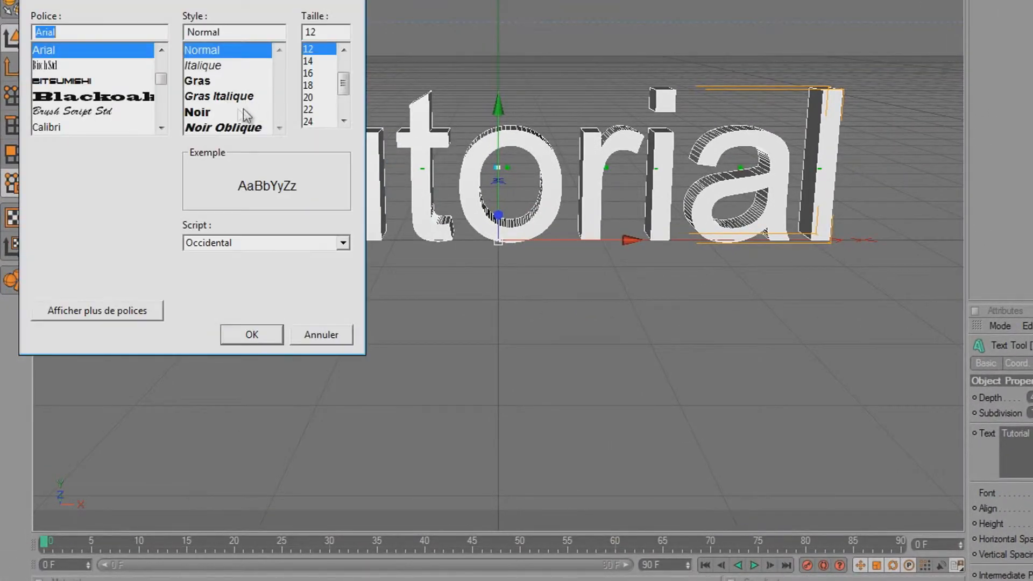
# - Change the text object's font to Bitsumishi in Normal style
pyautogui.click(67, 80)
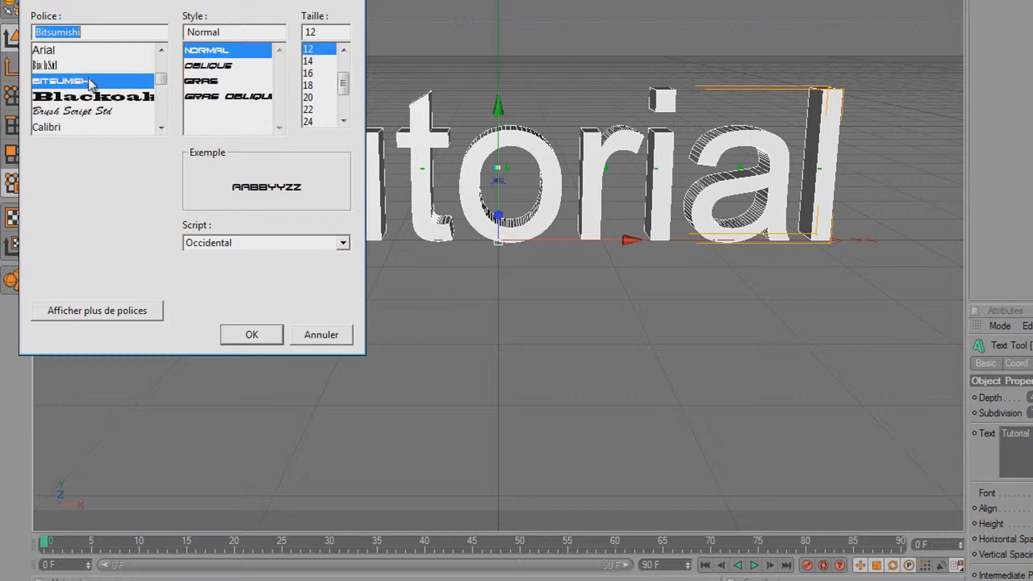
pyautogui.click(246, 336)
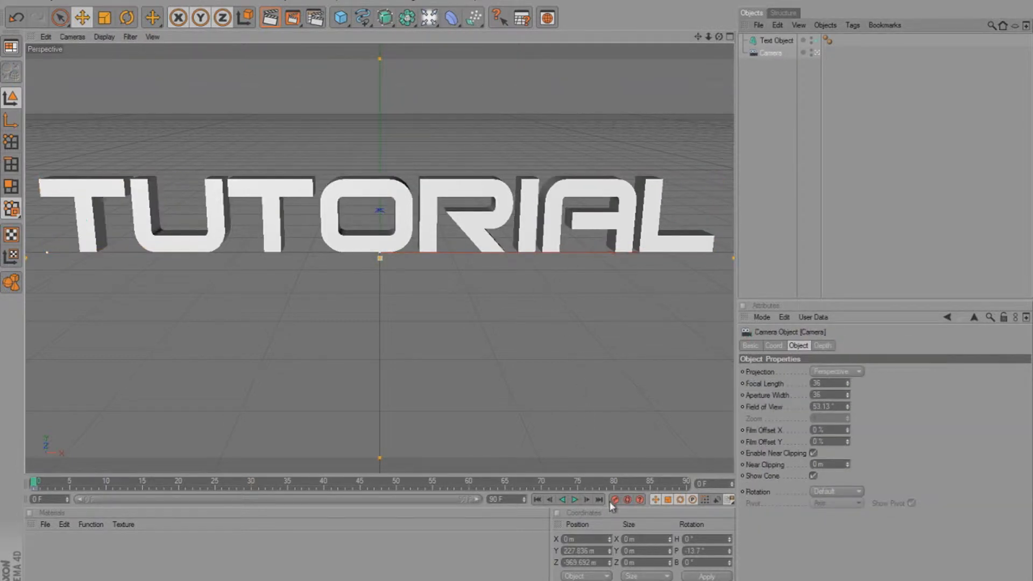
pyautogui.click(774, 190)
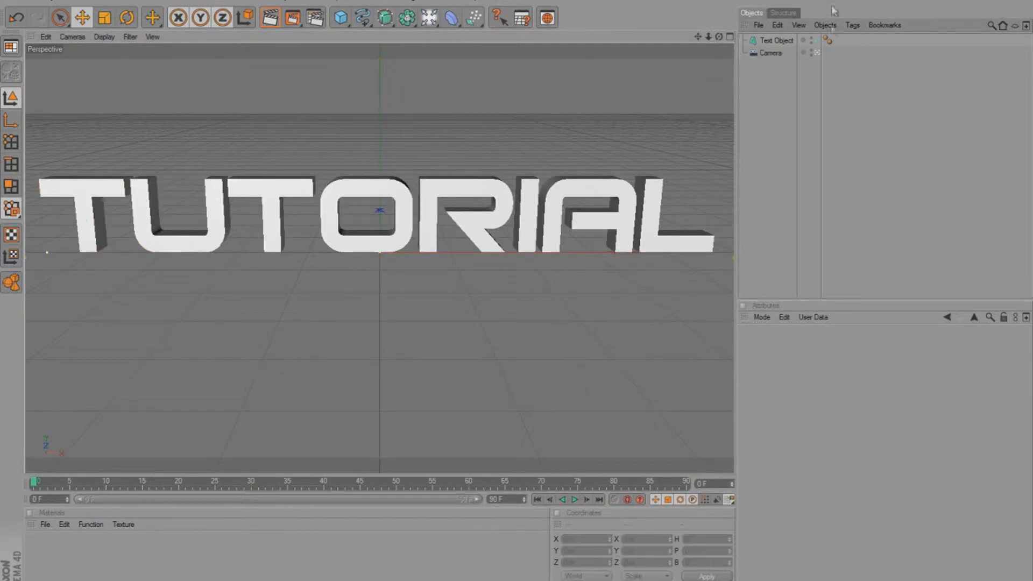
# - Set both the start and end caps of the text object to Fillet Cap
pyautogui.click(776, 41)
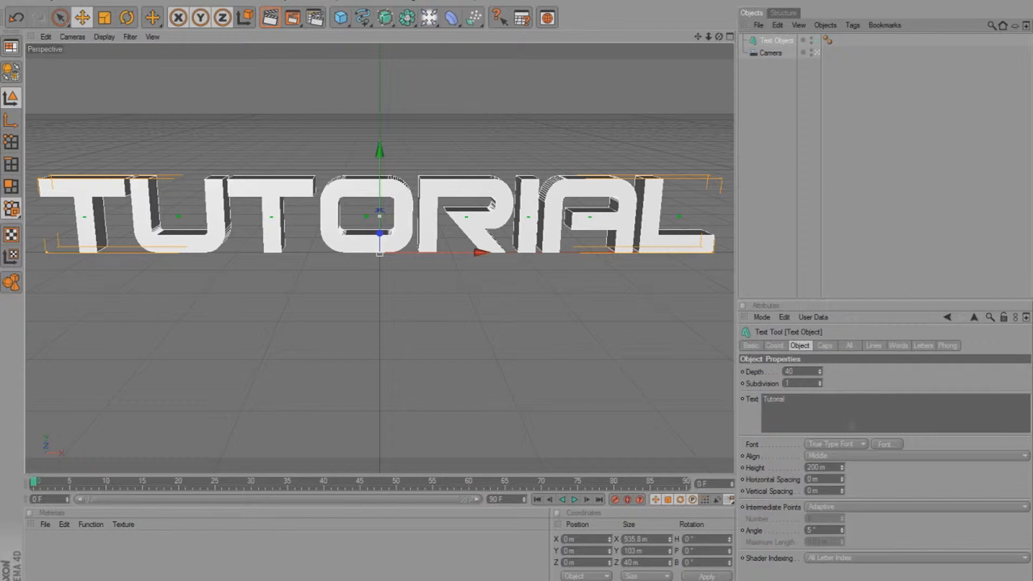
pyautogui.click(825, 347)
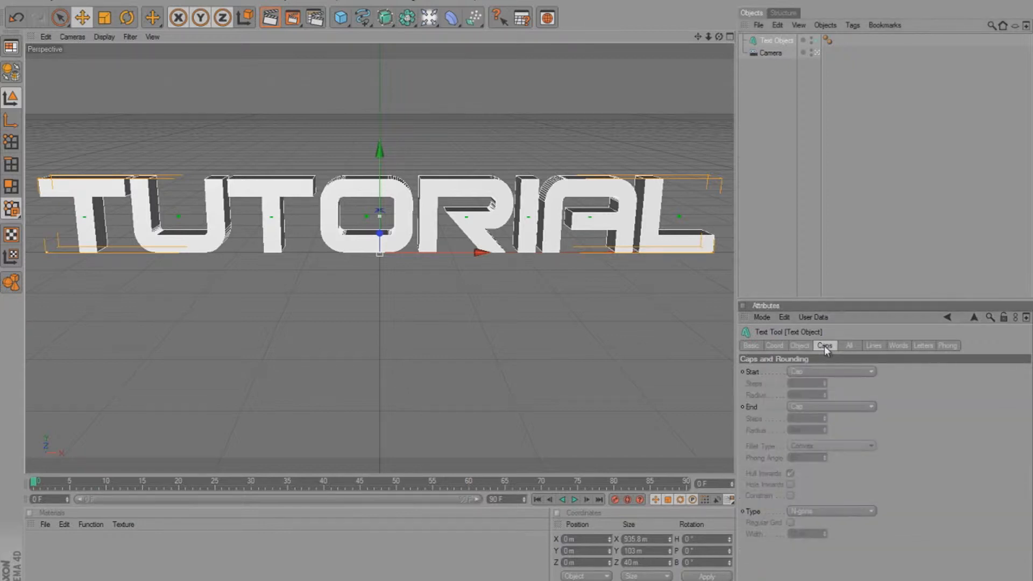
pyautogui.click(803, 373)
pyautogui.click(806, 418)
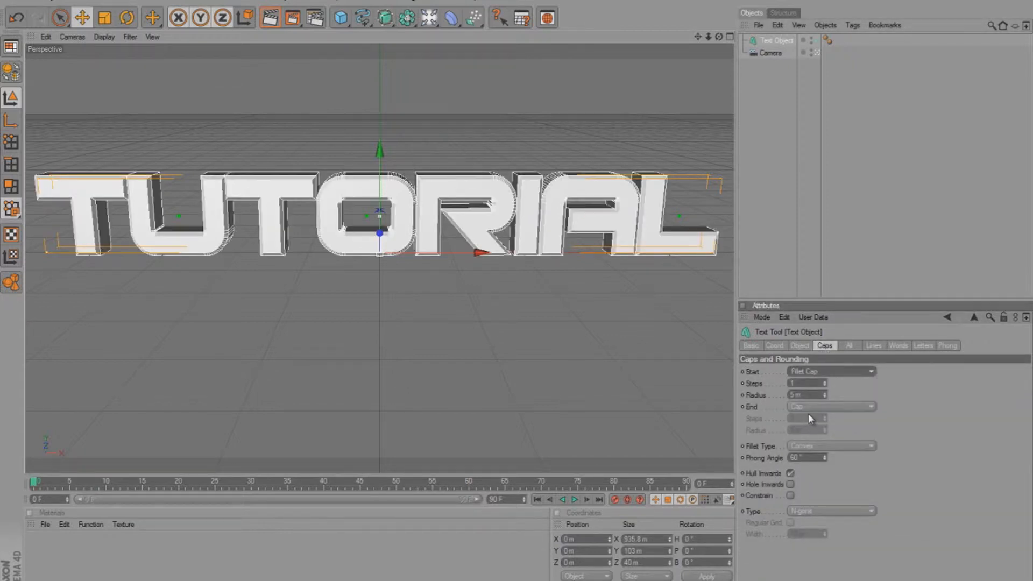
pyautogui.click(803, 408)
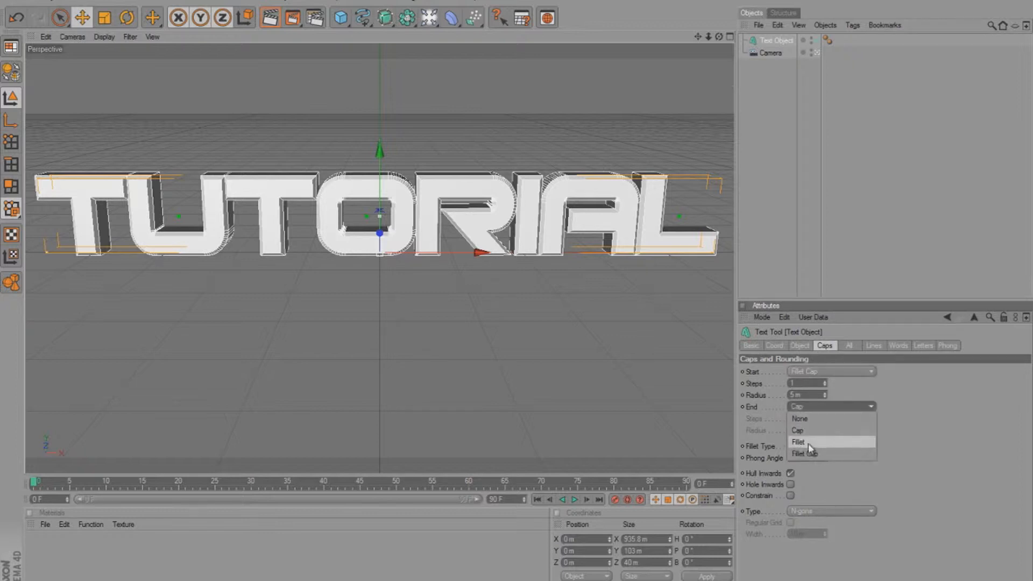
pyautogui.click(805, 454)
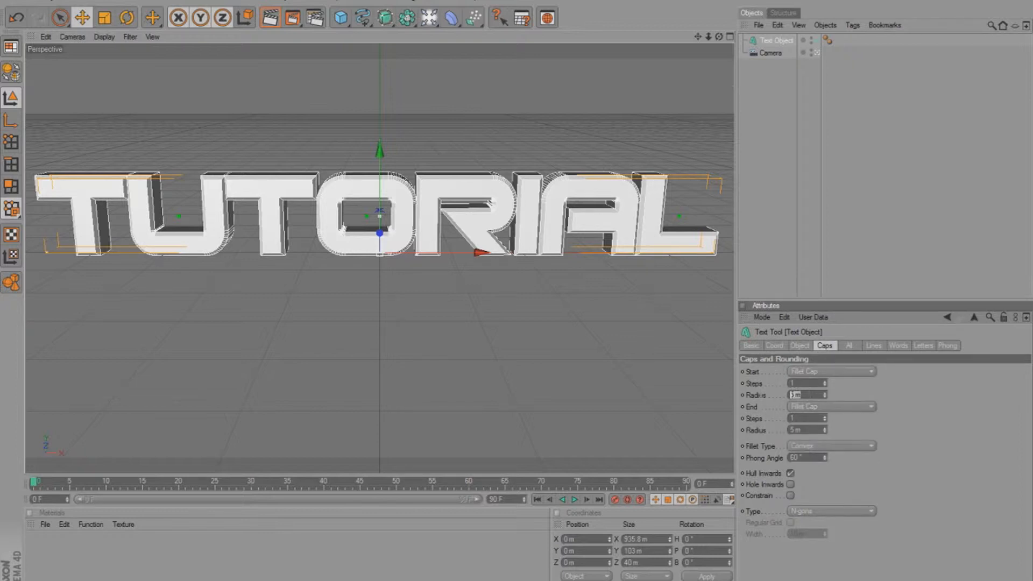
# - Set the start and end fillet radius of the text object's caps to 3 m
pyautogui.write('30')
pyautogui.press('Return')
pyautogui.write('3')
pyautogui.press('Return')
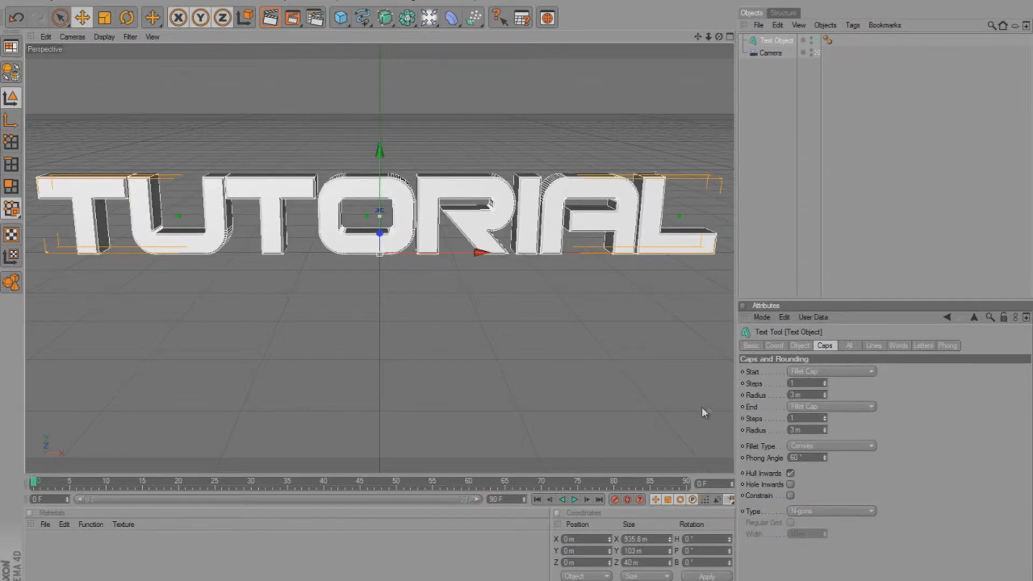
pyautogui.click(759, 218)
pyautogui.click(771, 44)
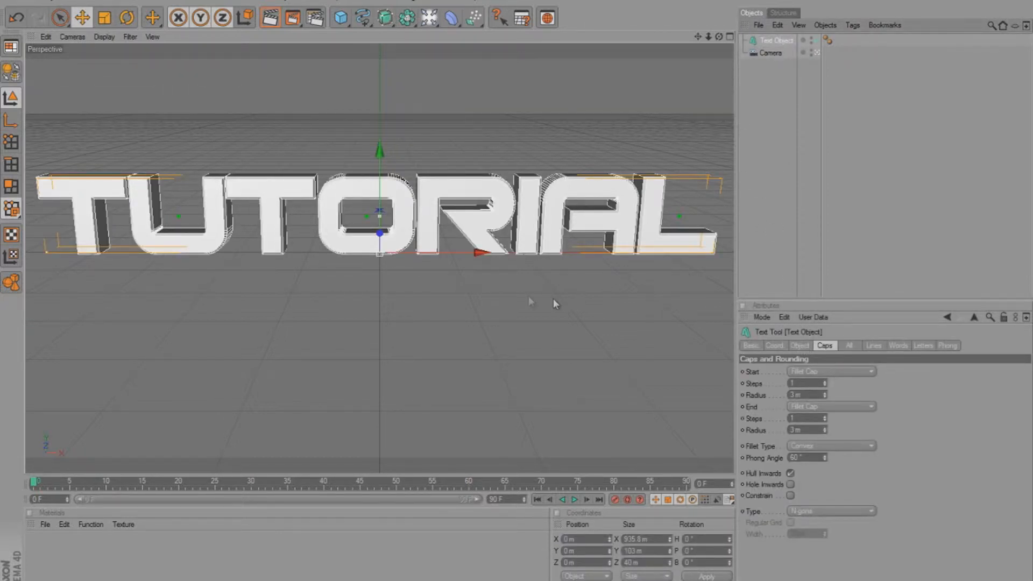
# - Create a new material and open it in the Material Editor
pyautogui.click(59, 554)
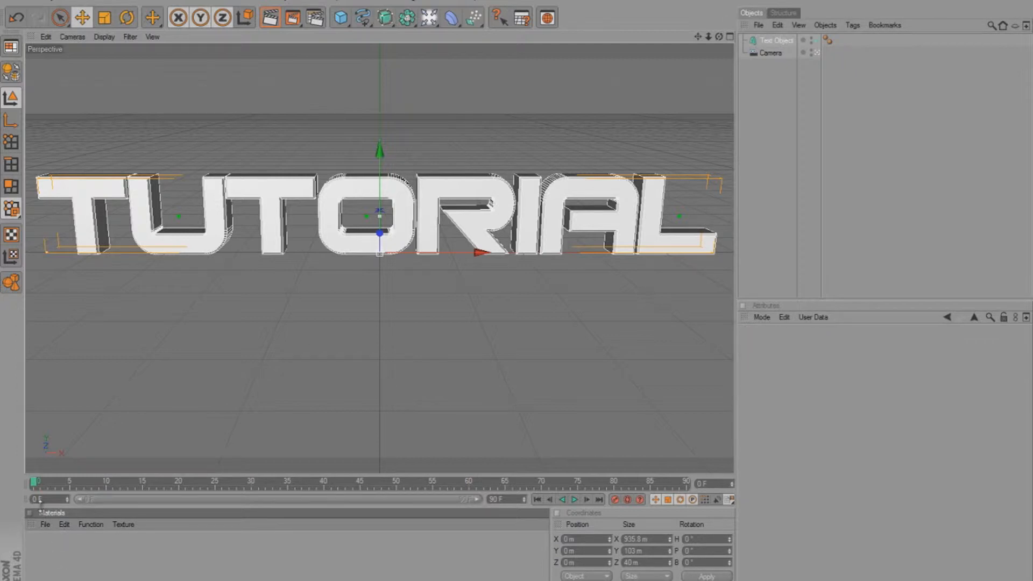
pyautogui.doubleClick(52, 547)
pyautogui.doubleClick(39, 557)
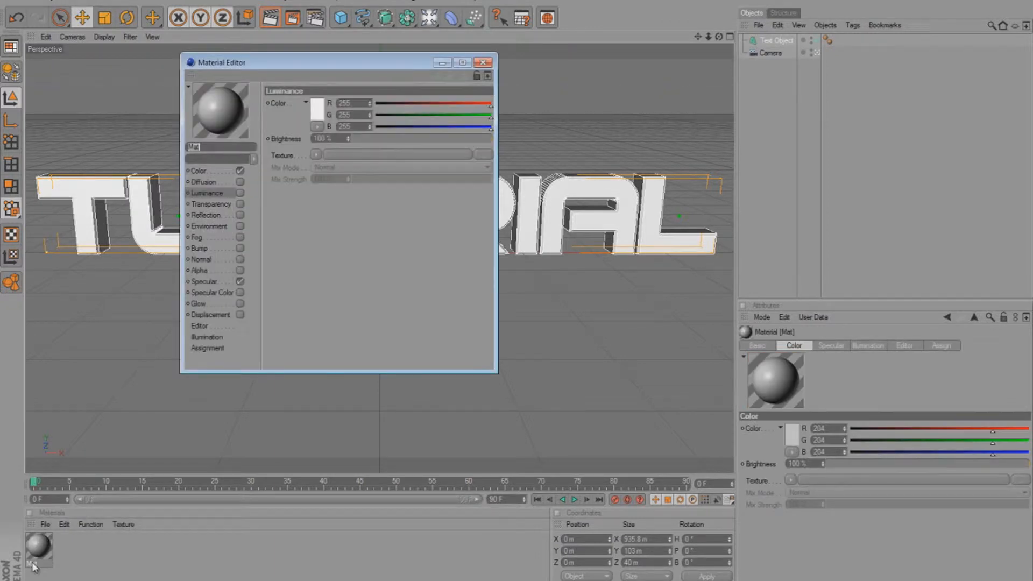
pyautogui.moveTo(247, 72); pyautogui.dragTo(199, 76)
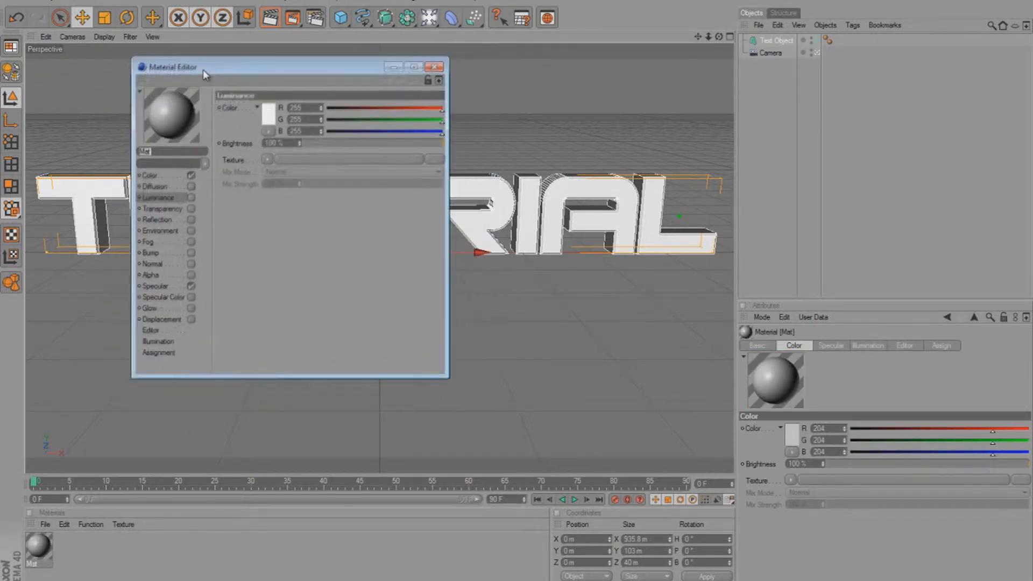
# - Set the new material's base color to lime green, RGB 155, 255, 42
pyautogui.click(150, 175)
pyautogui.click(270, 119)
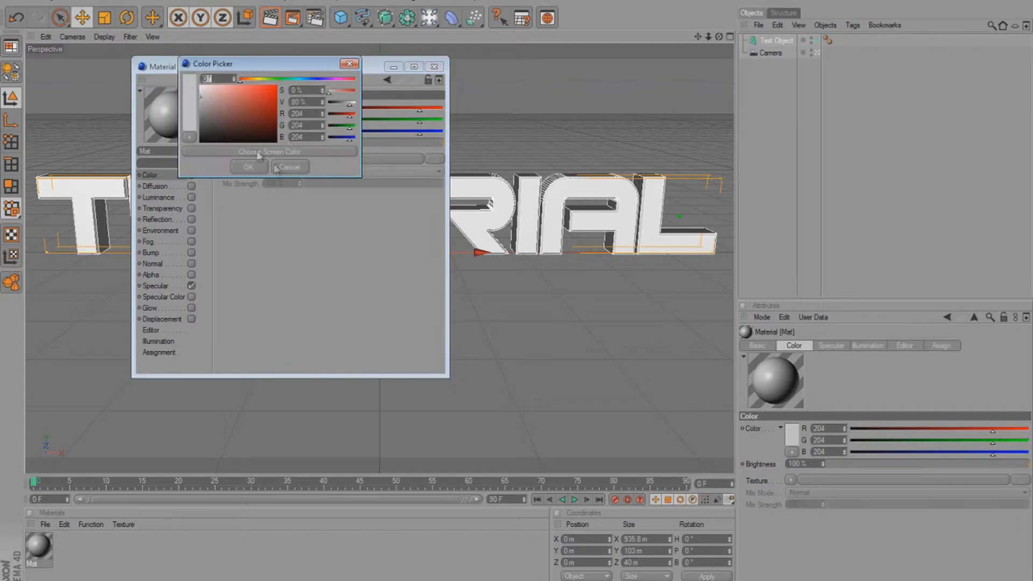
pyautogui.click(271, 79)
pyautogui.moveTo(246, 105); pyautogui.dragTo(265, 86)
pyautogui.click(249, 167)
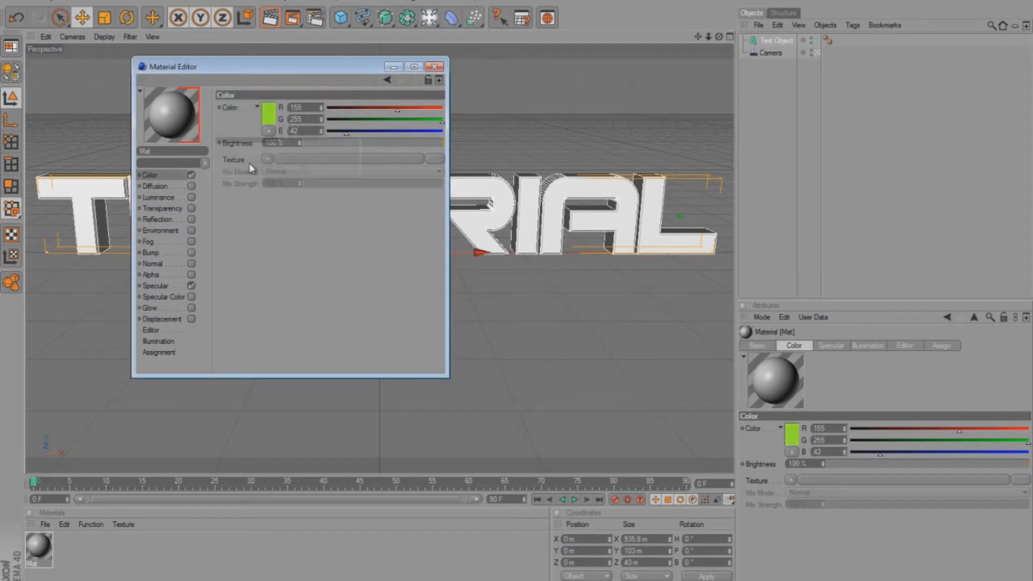
# - Enable the material's Luminance channel and set its brightness to 20%
pyautogui.click(156, 197)
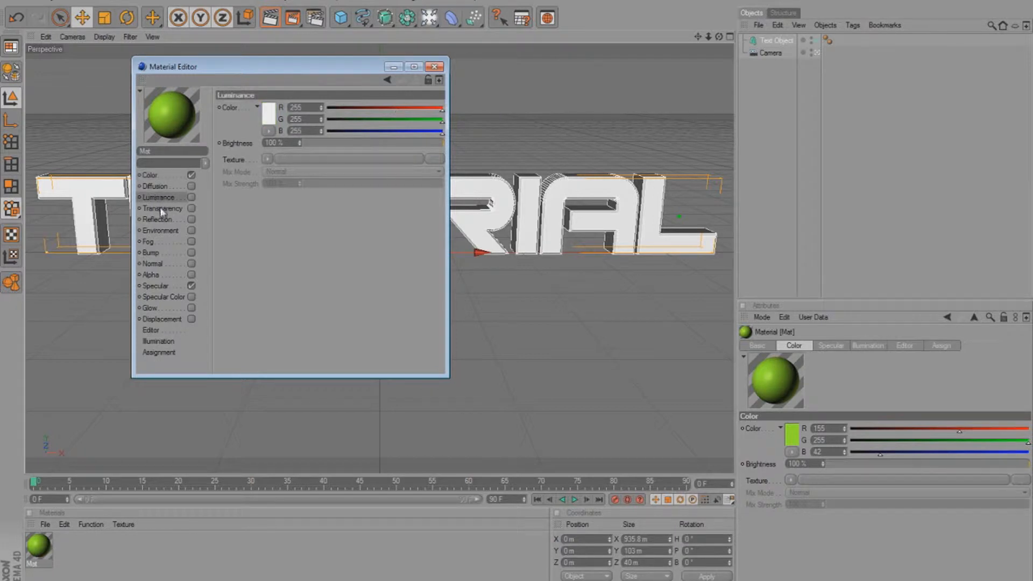
pyautogui.click(192, 197)
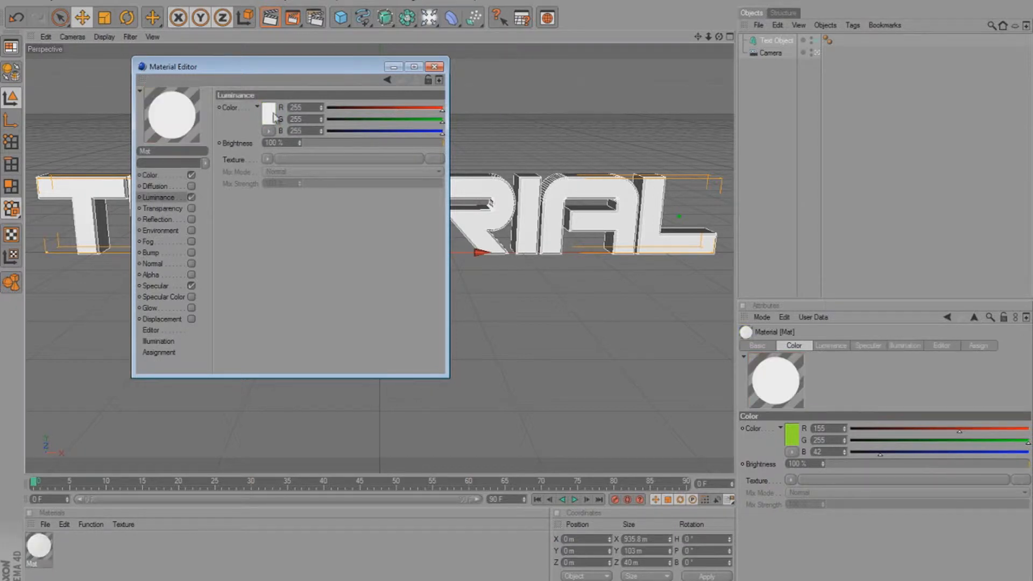
pyautogui.click(324, 143)
pyautogui.moveTo(327, 143); pyautogui.dragTo(327, 146)
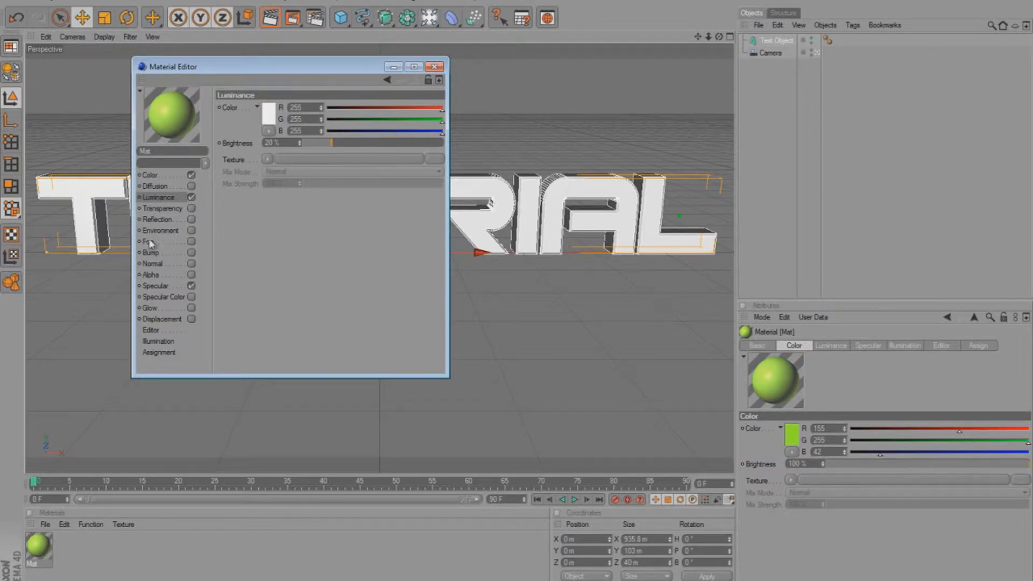
# - Enable the material's Reflection channel with 10% brightness and a yellow-green color, RGB 191, 230, 63
pyautogui.click(191, 219)
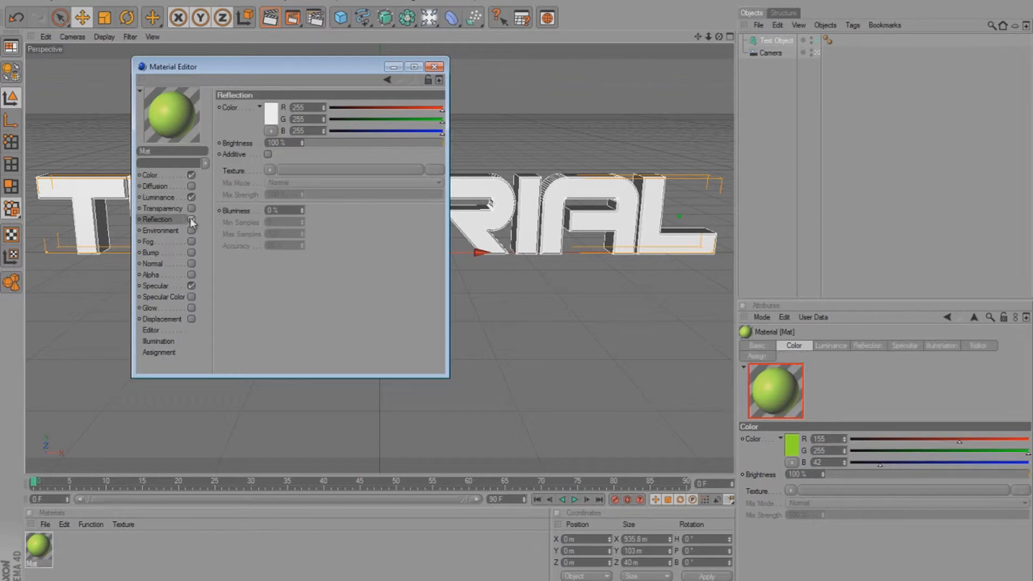
pyautogui.moveTo(332, 143); pyautogui.dragTo(320, 144)
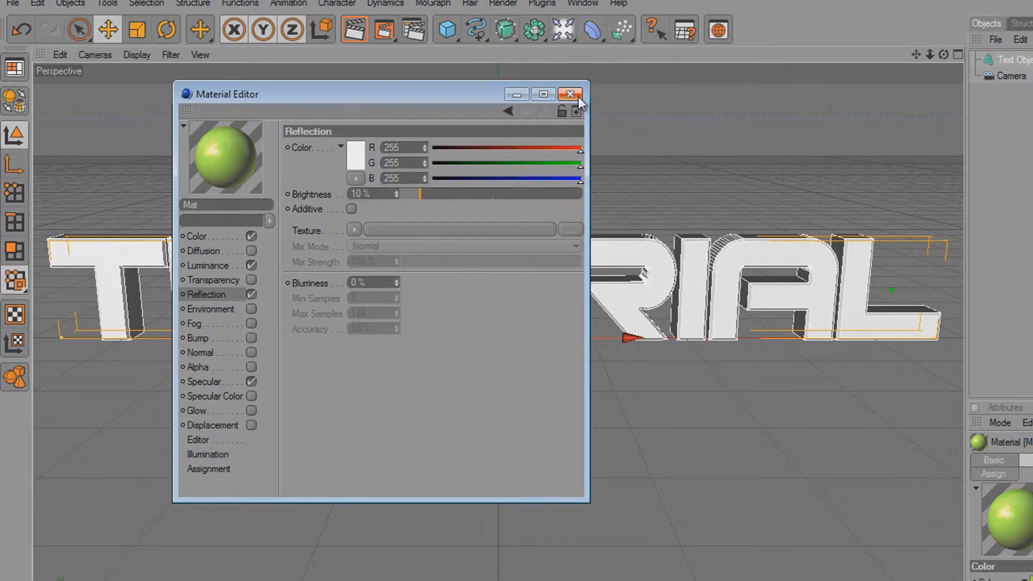
pyautogui.click(358, 165)
pyautogui.moveTo(350, 111); pyautogui.dragTo(332, 129)
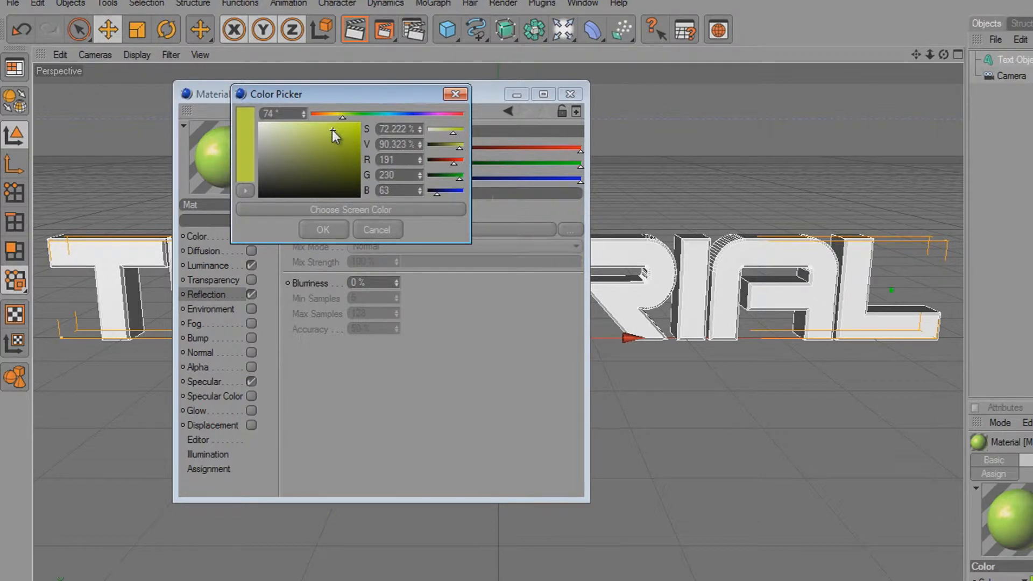
pyautogui.click(318, 229)
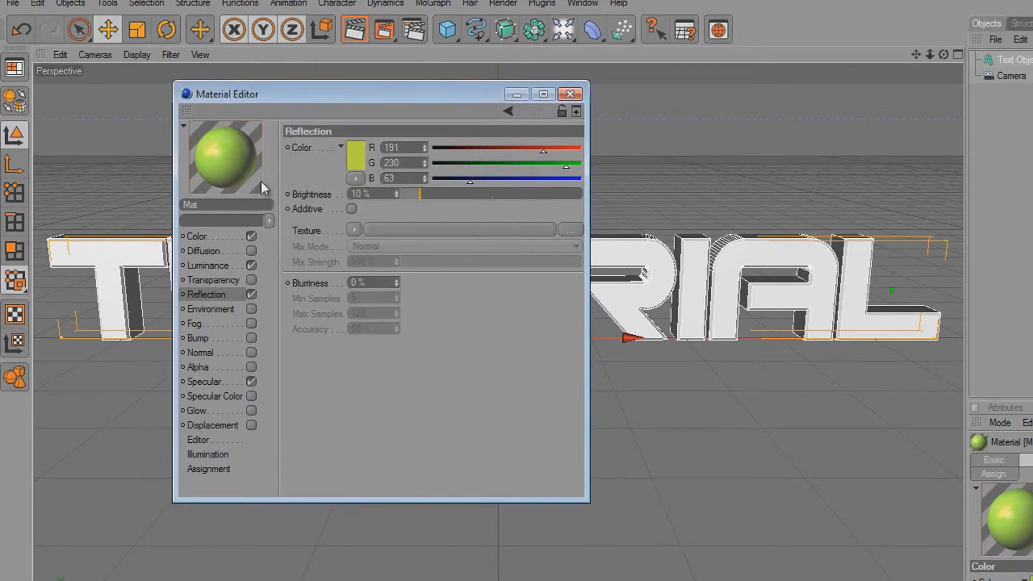
# - Set the material's luminance color to neutral grey, RGB 145, 145, 145
pyautogui.click(210, 267)
pyautogui.click(346, 167)
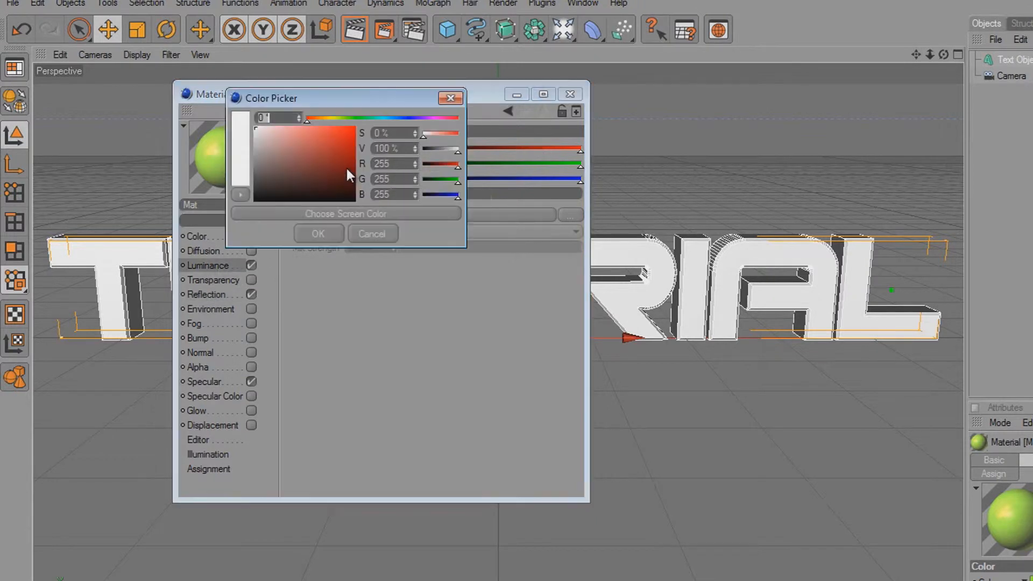
pyautogui.moveTo(299, 142); pyautogui.dragTo(253, 159)
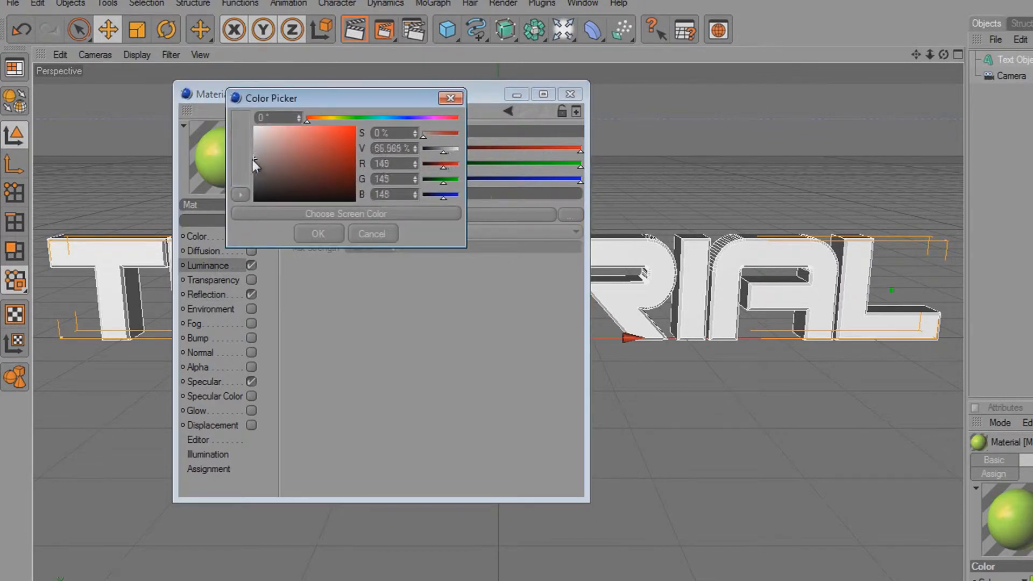
pyautogui.click(317, 237)
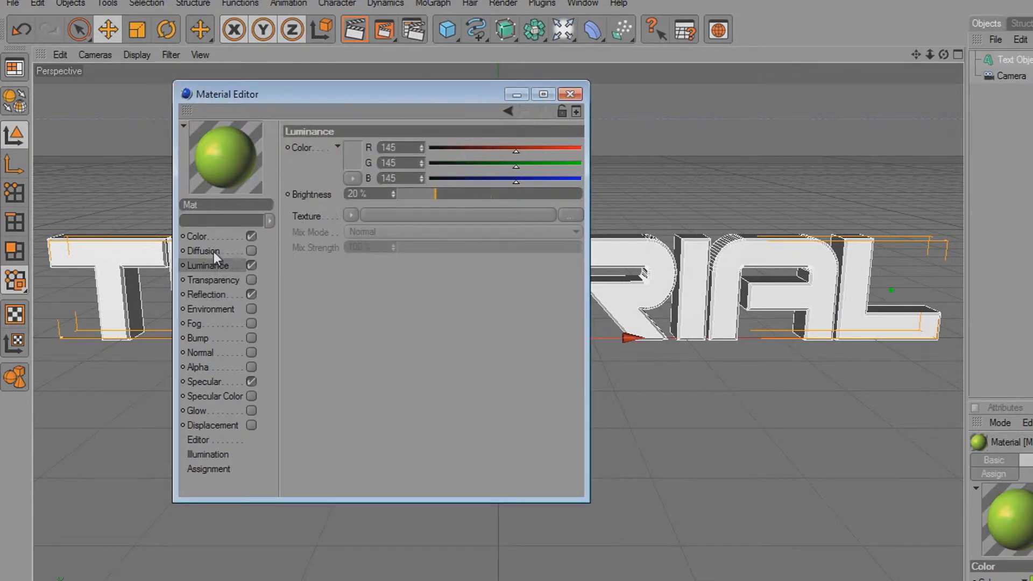
# - Set the material's luminance color to a saturated green with red 149 and green 249
pyautogui.click(346, 171)
pyautogui.click(331, 114)
pyautogui.click(350, 124)
pyautogui.click(312, 228)
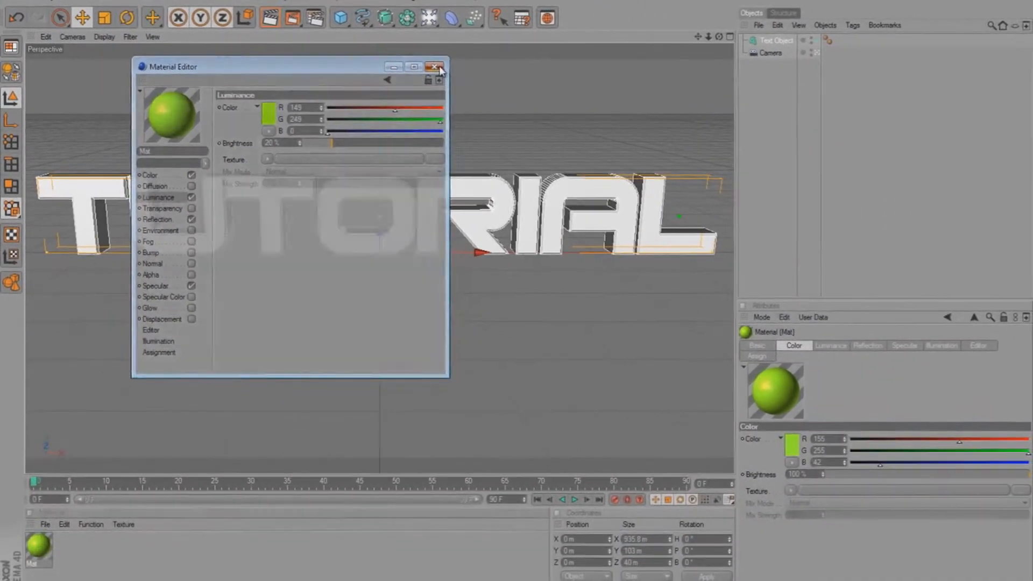
# - Close the Material Editor, apply the green material to the Tutorial text, and clear the selection
pyautogui.click(570, 94)
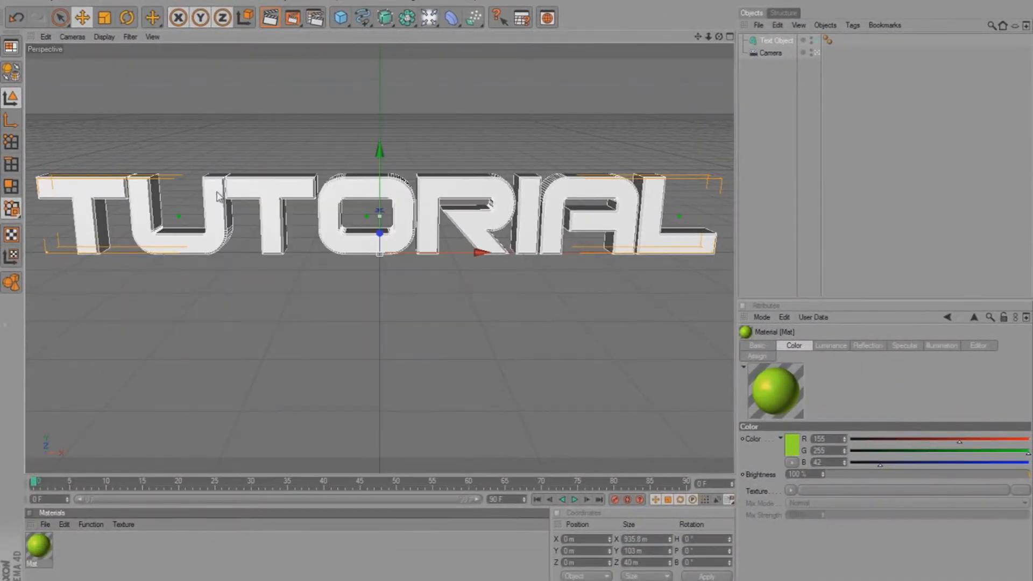
pyautogui.moveTo(38, 554); pyautogui.dragTo(215, 231)
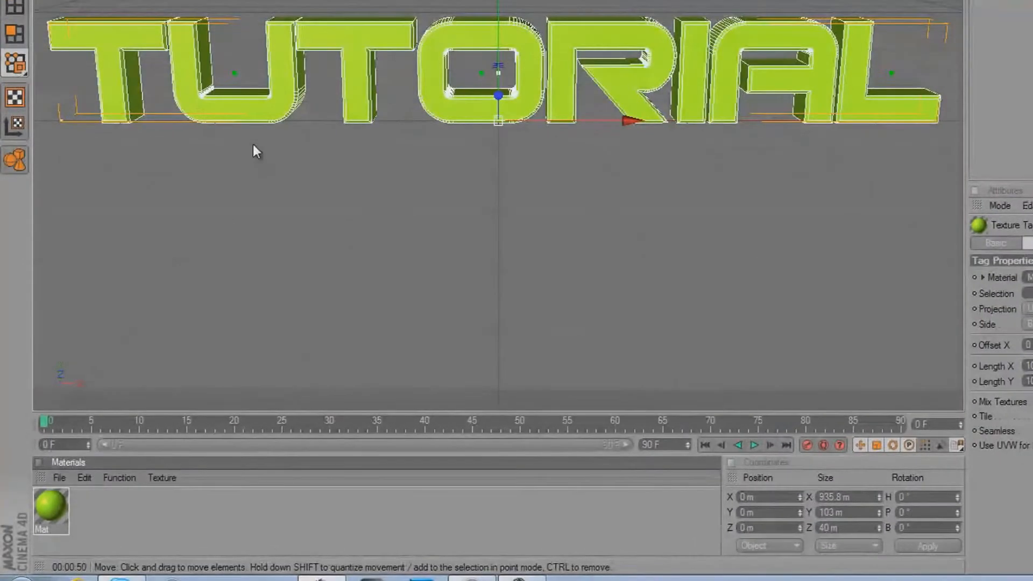
pyautogui.click(1022, 108)
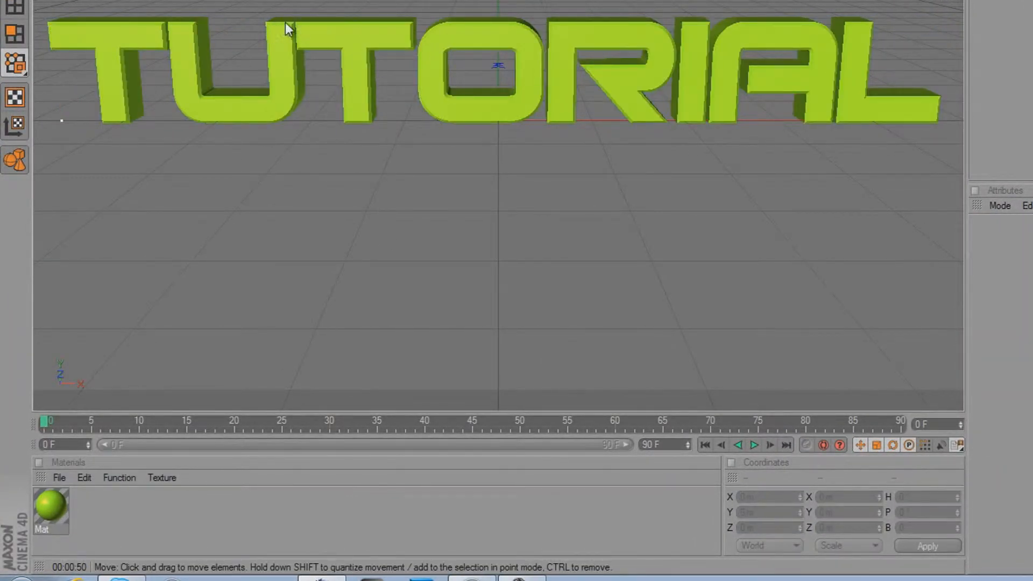
# - Create a second material and set its color to neutral grey, RGB 150, 150, 150
pyautogui.doubleClick(92, 511)
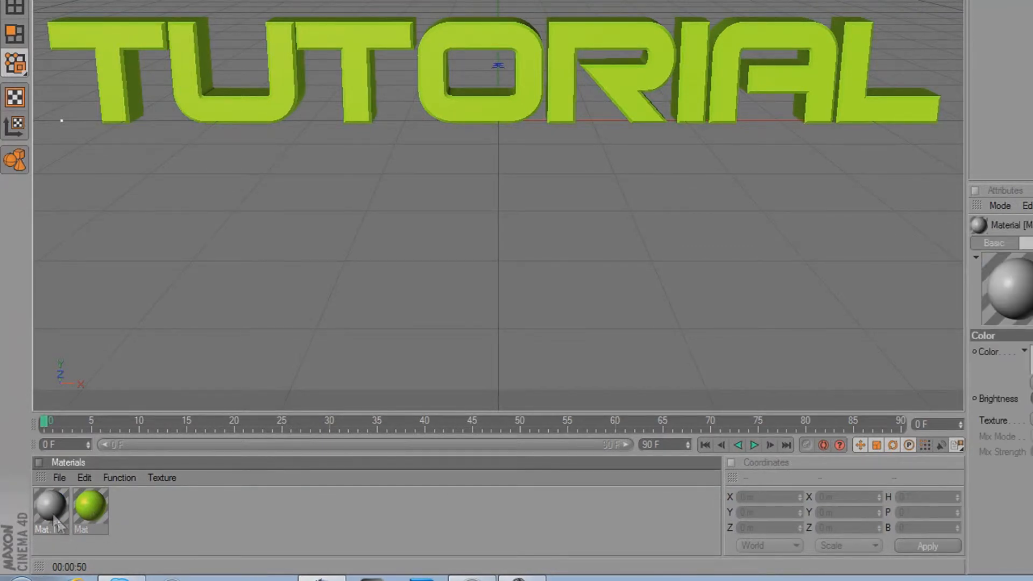
pyautogui.doubleClick(54, 507)
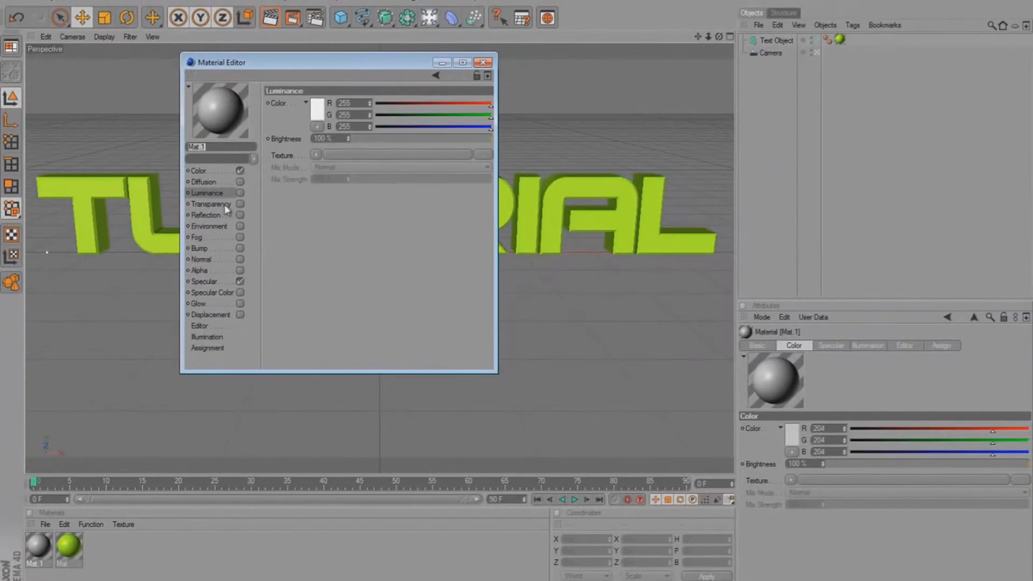
pyautogui.click(207, 170)
pyautogui.click(317, 109)
pyautogui.click(249, 104)
pyautogui.moveTo(249, 104)
pyautogui.mouseDown()
pyautogui.moveTo(247, 129)
pyautogui.moveTo(243, 75)
pyautogui.moveTo(245, 98)
pyautogui.mouseUp()
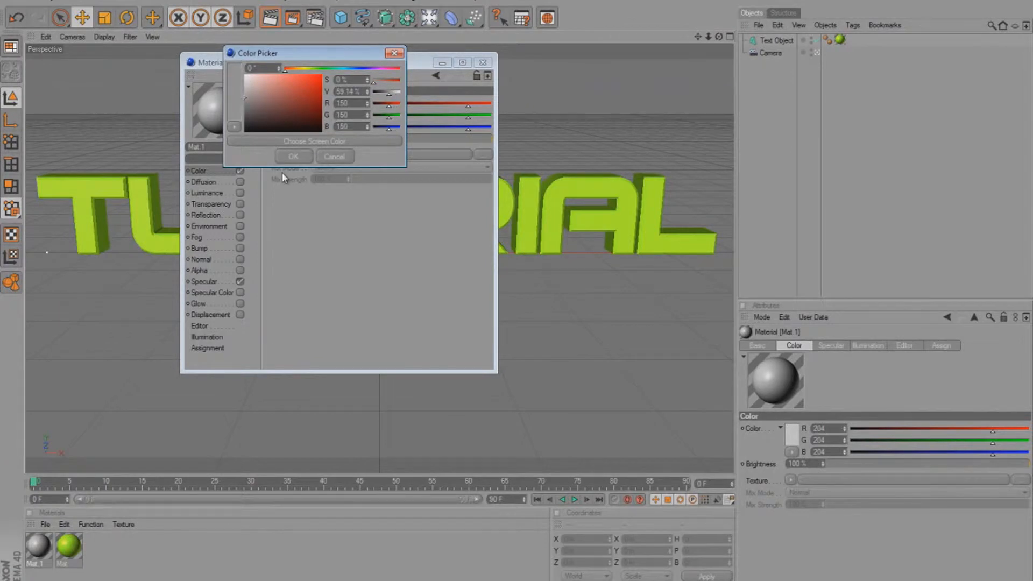
pyautogui.click(293, 157)
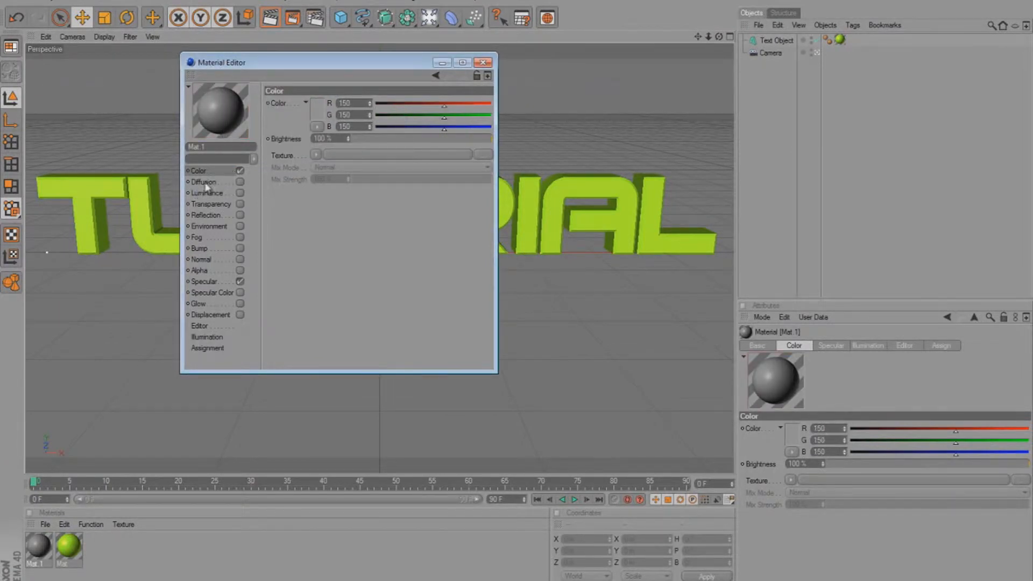
# - Enable the Reflection channel of the grey material and lower its reflection brightness
pyautogui.click(240, 215)
pyautogui.click(365, 138)
pyautogui.moveTo(366, 140); pyautogui.dragTo(379, 138)
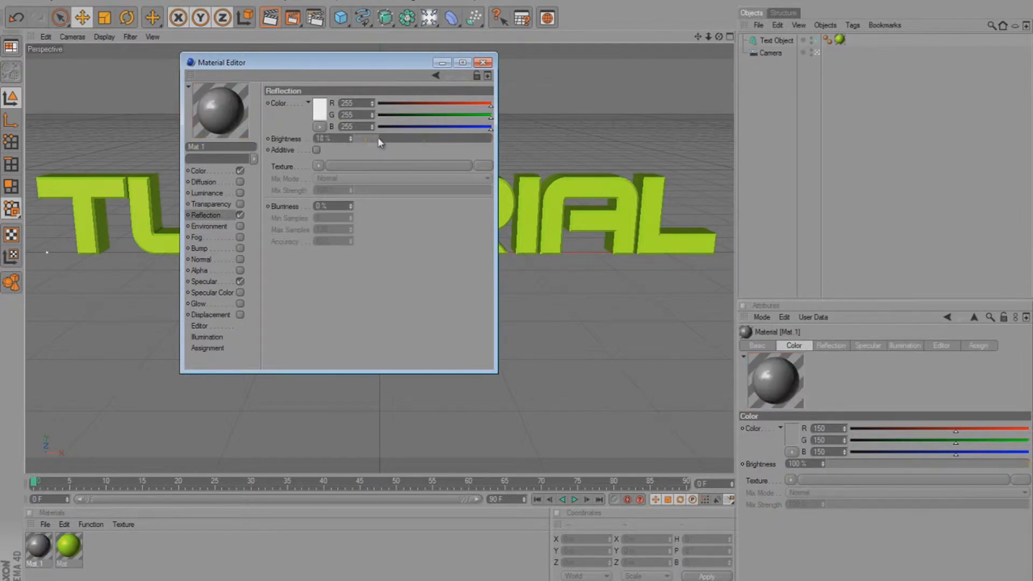
pyautogui.click(384, 140)
pyautogui.moveTo(383, 141); pyautogui.dragTo(383, 141)
# - Enable the grey material's Luminance channel at 4% brightness and close the Material Editor
pyautogui.click(240, 193)
pyautogui.click(358, 139)
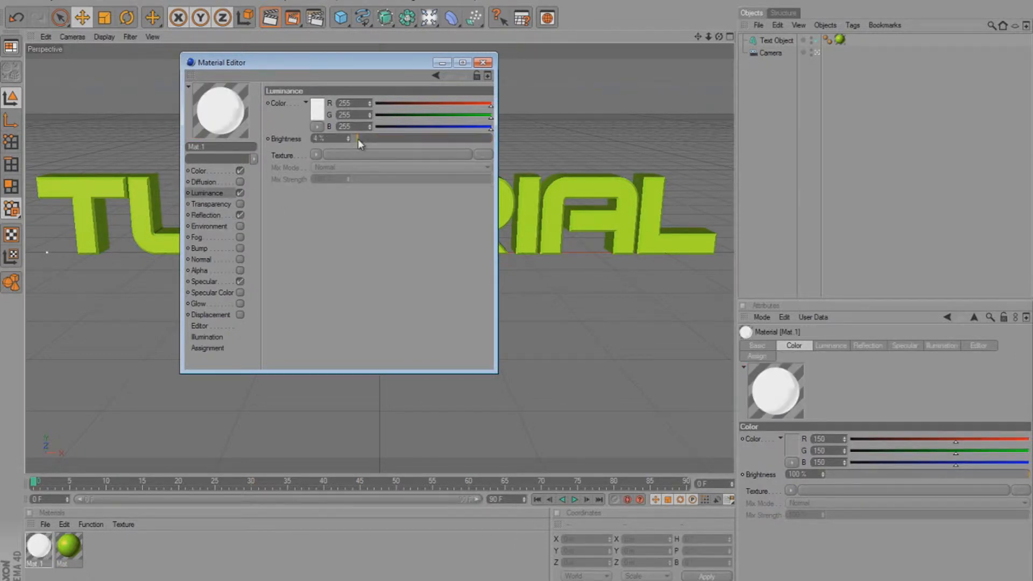
pyautogui.click(483, 63)
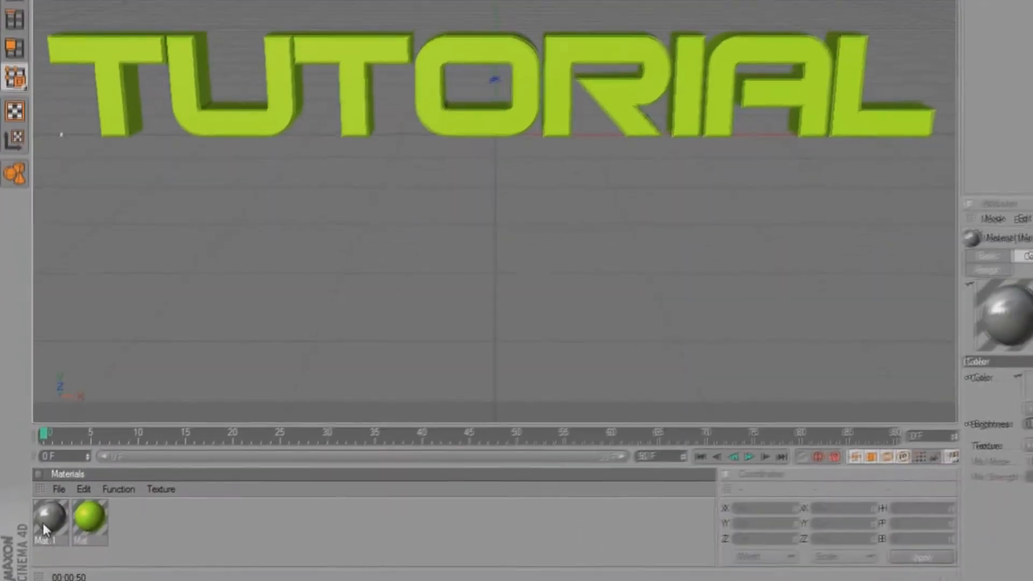
# - Apply the grey material to the Tutorial text and restrict its texture tag to selection R1
pyautogui.moveTo(275, 57); pyautogui.dragTo(276, 68)
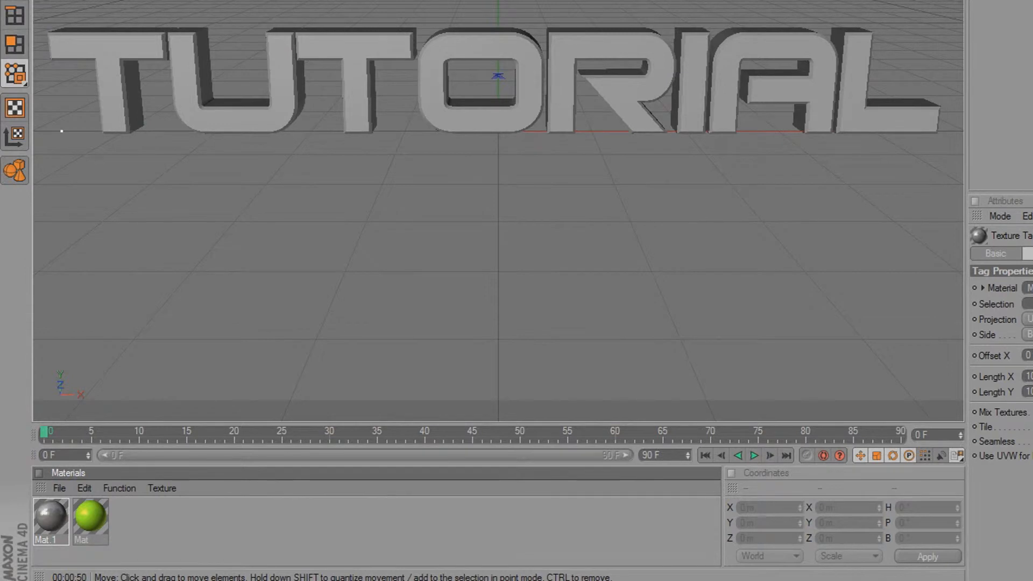
pyautogui.click(433, 164)
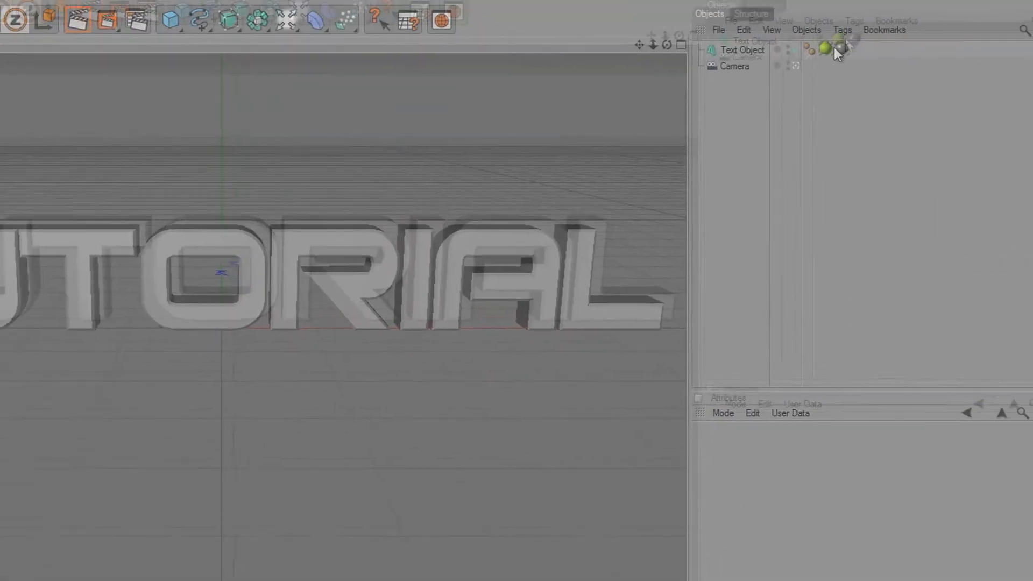
pyautogui.click(795, 80)
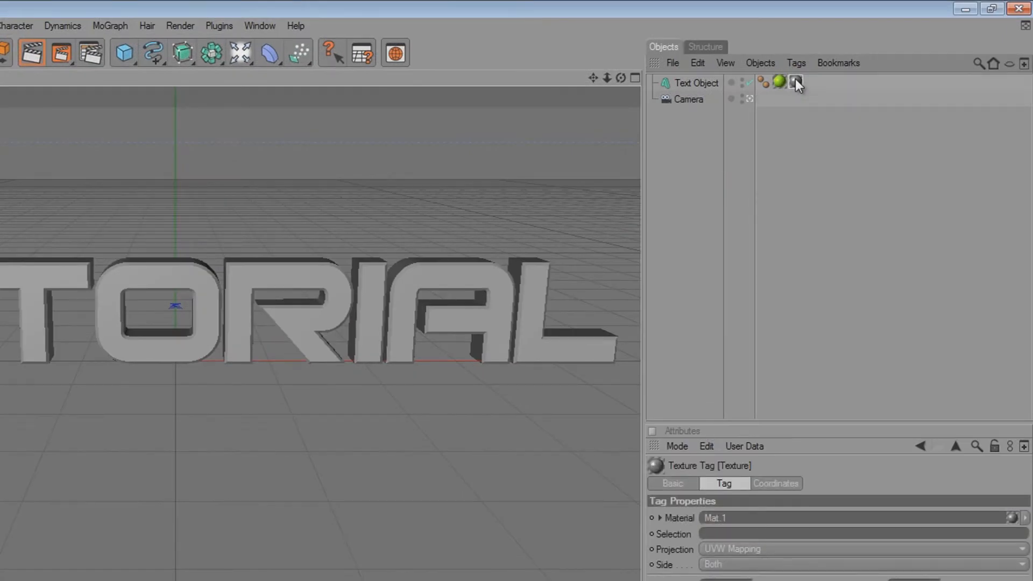
pyautogui.click(729, 533)
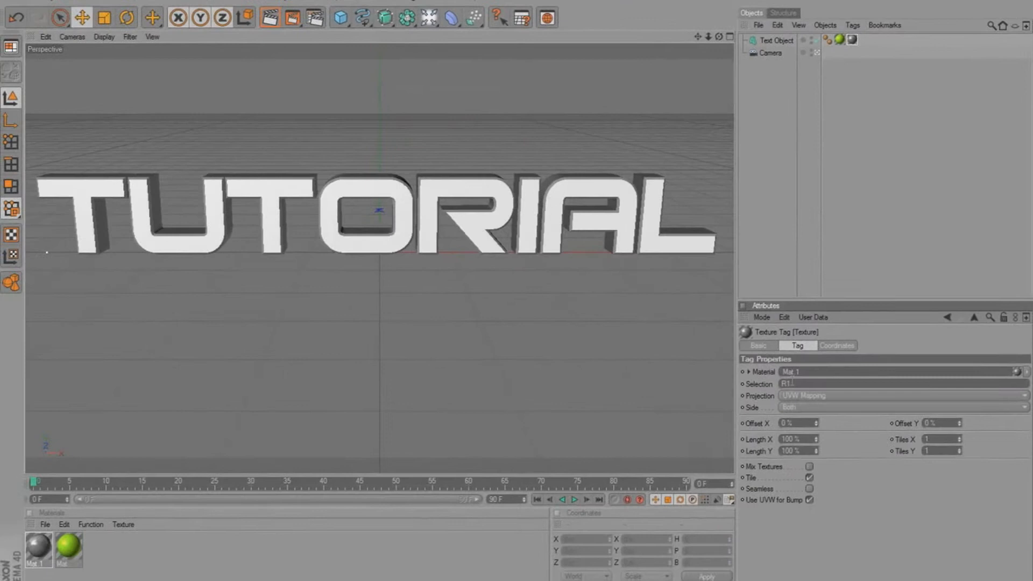
pyautogui.click(705, 398)
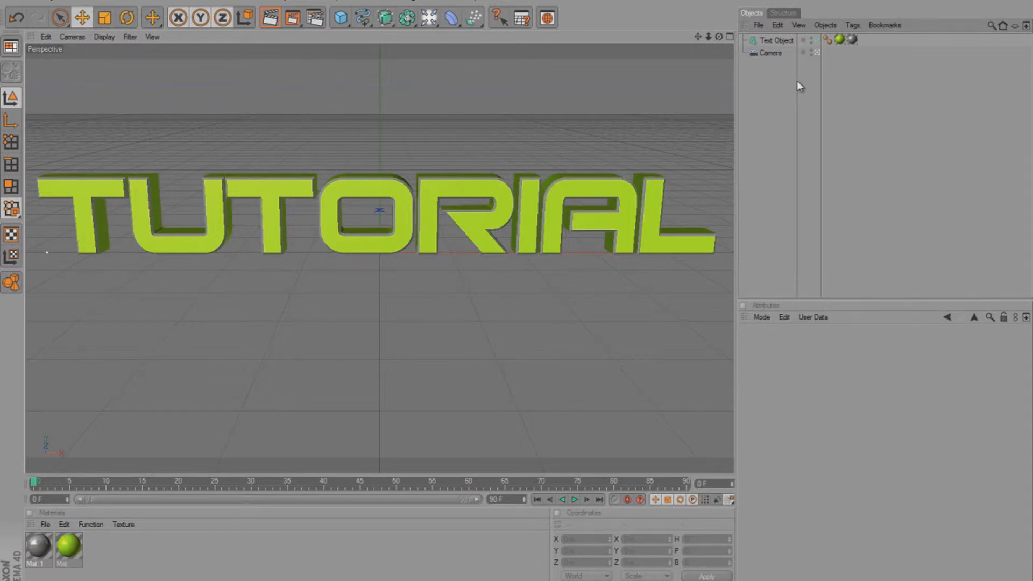
# - Check the back of the text, apply the grey material a second time, and restrict the new texture tag to the rear rounding
pyautogui.moveTo(718, 36); pyautogui.dragTo(517, 287)
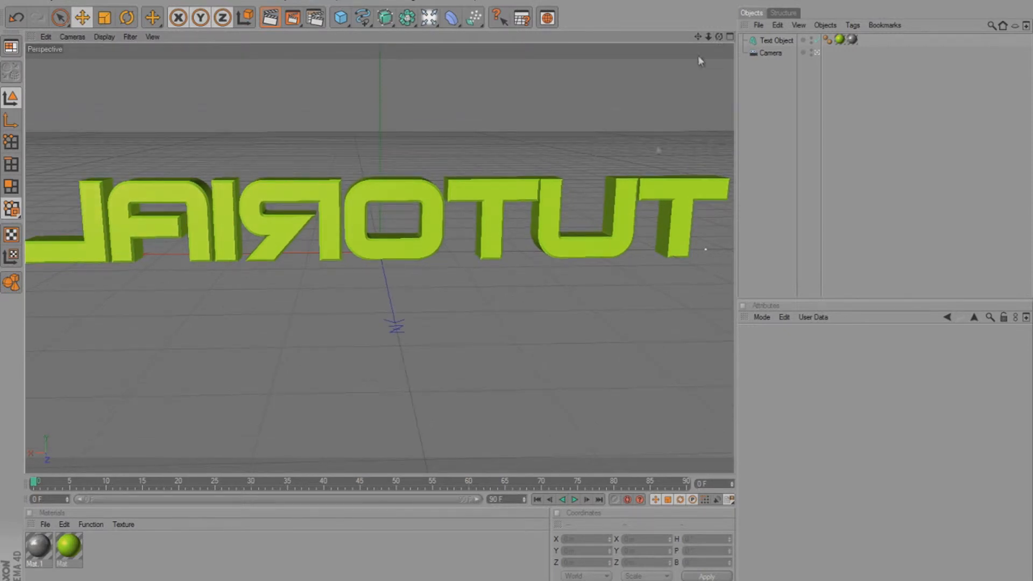
pyautogui.moveTo(508, 464); pyautogui.dragTo(203, 494)
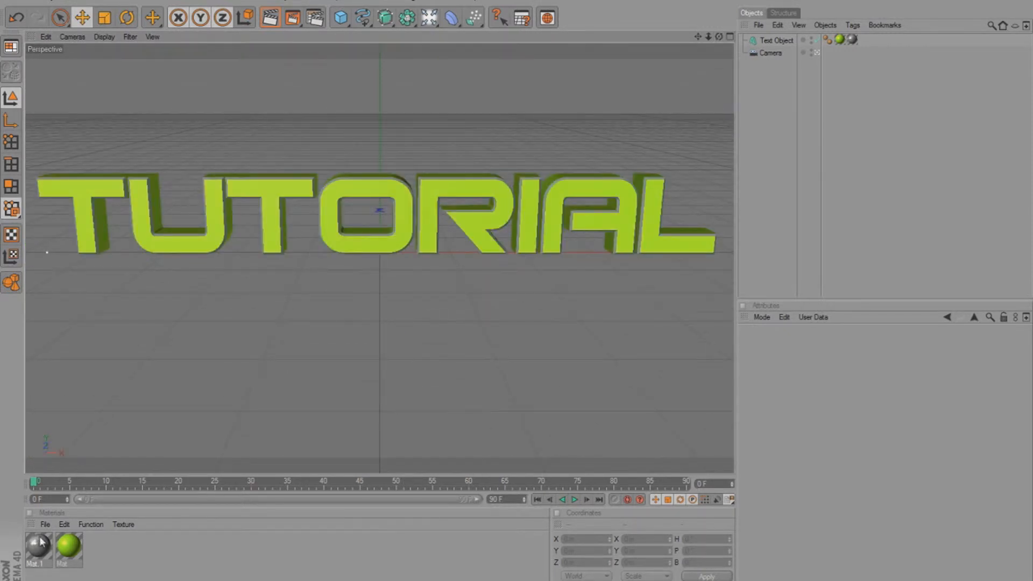
pyautogui.moveTo(39, 549); pyautogui.dragTo(158, 212)
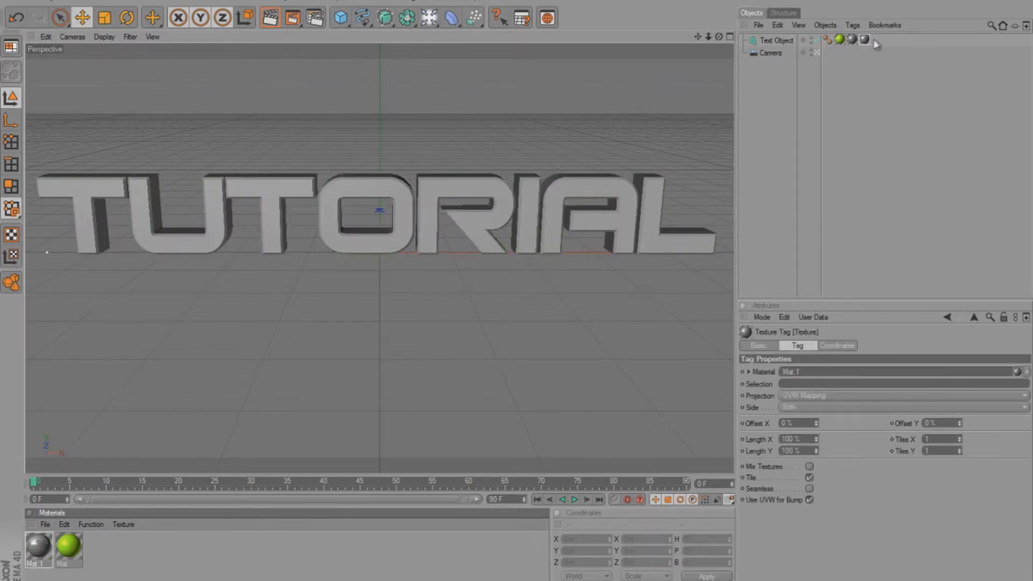
pyautogui.click(804, 384)
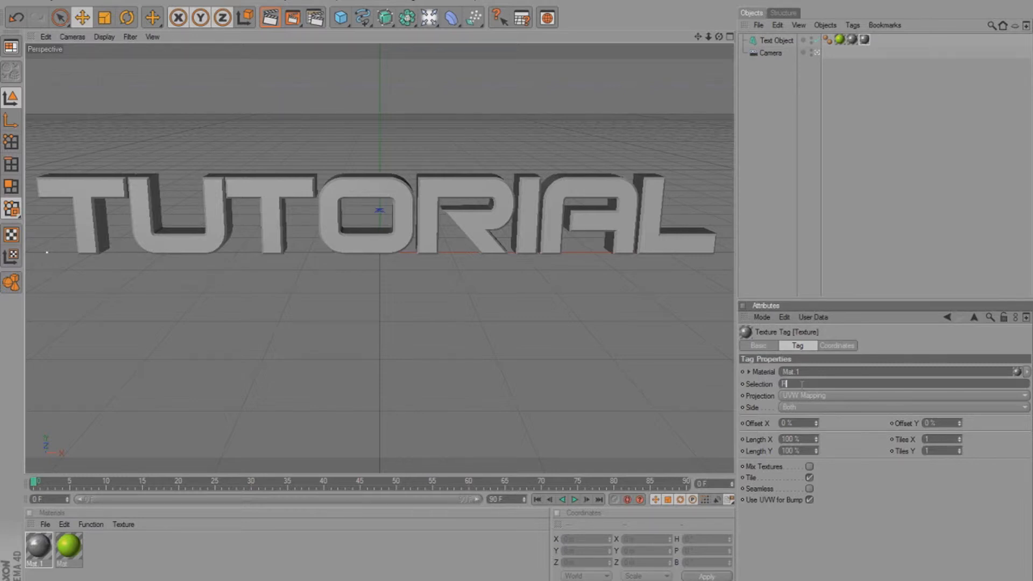
pyautogui.press('Return')
pyautogui.click(751, 169)
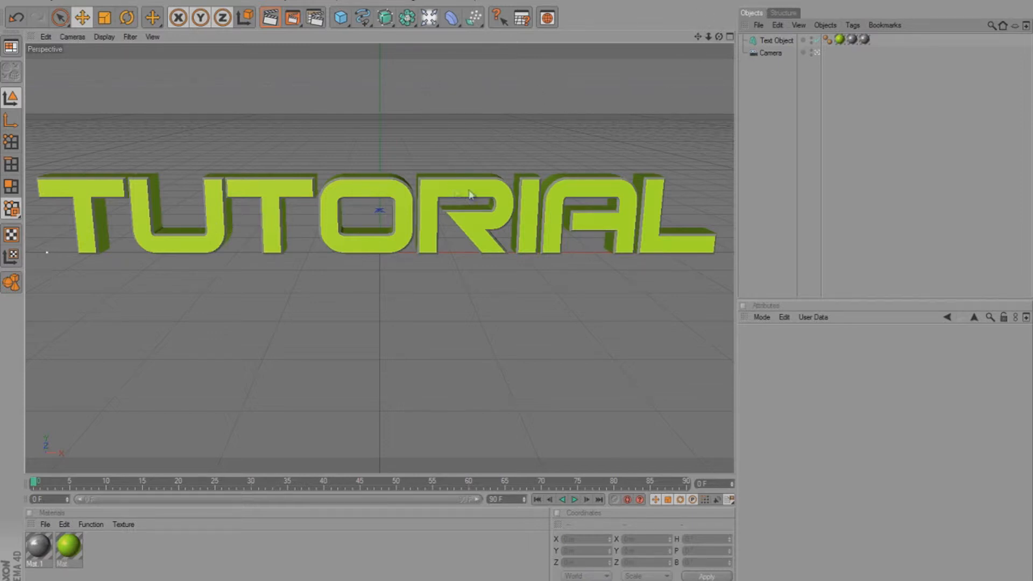
# - Maximize the Front view and hide the camera in the viewport
pyautogui.click(730, 36)
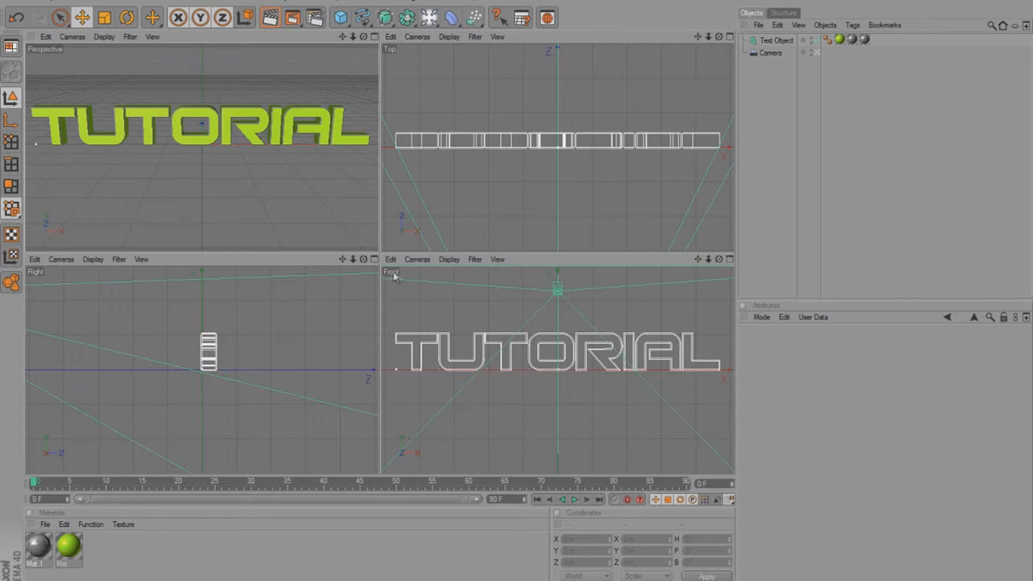
pyautogui.click(729, 259)
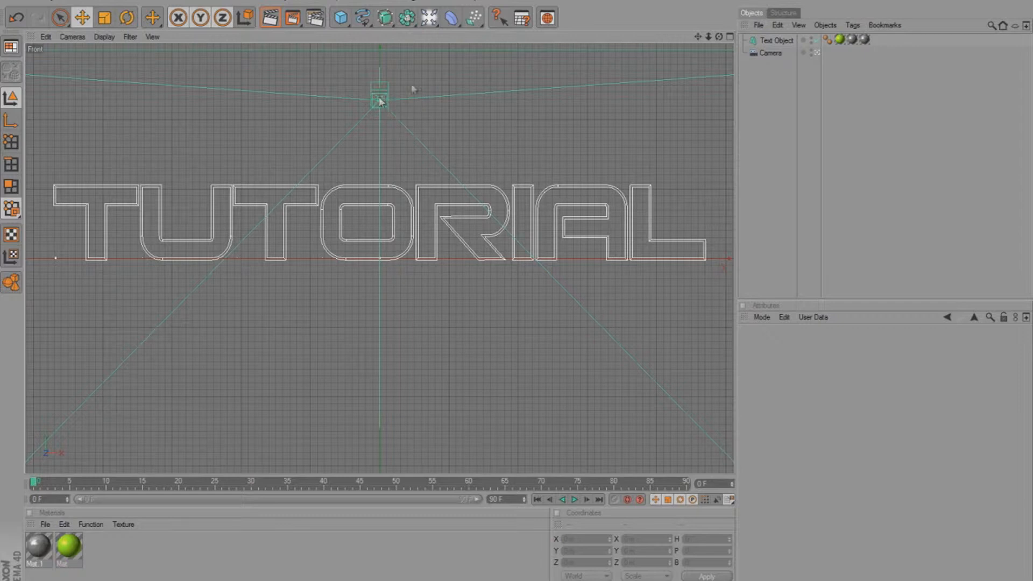
pyautogui.doubleClick(811, 50)
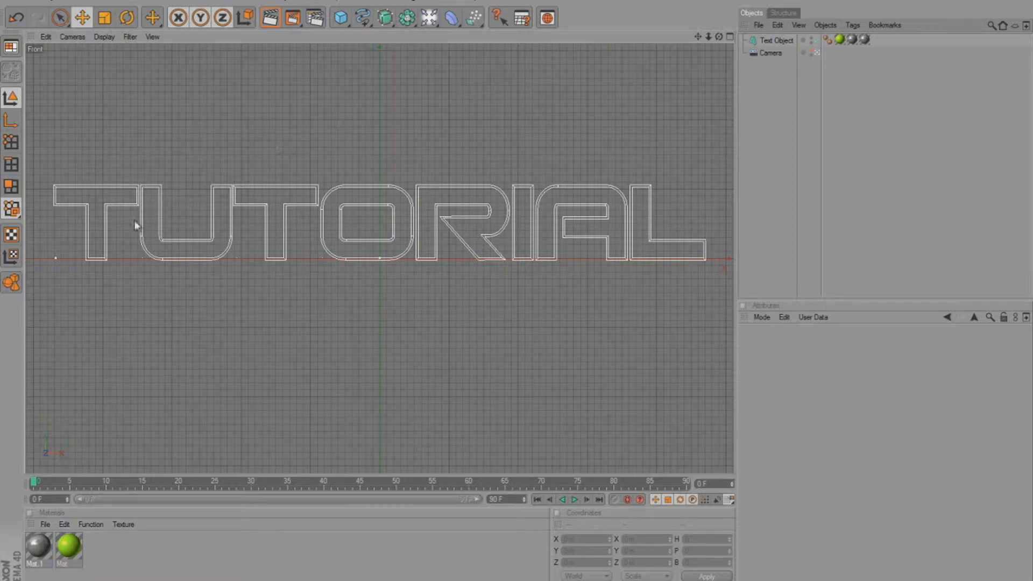
# - Start a Bezier spline with straight segments above the first T, dipping into the U's opening and returning to the same height
pyautogui.click(364, 20)
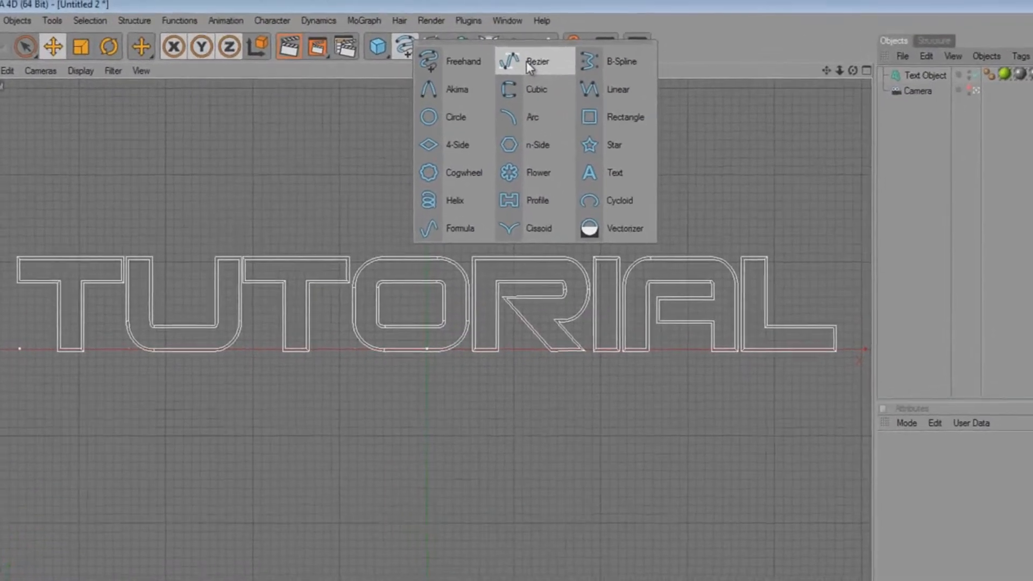
pyautogui.click(527, 62)
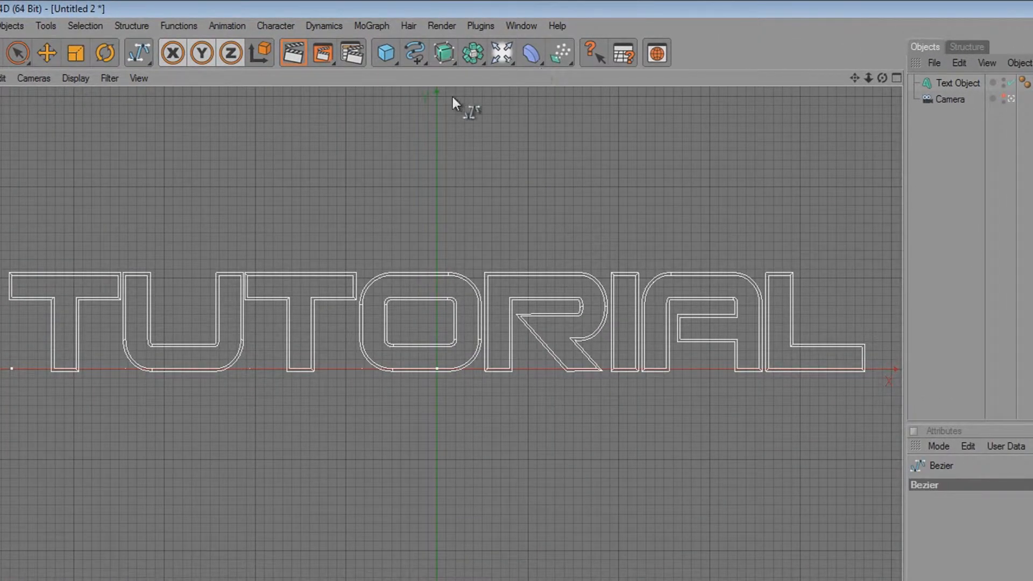
pyautogui.click(2, 258)
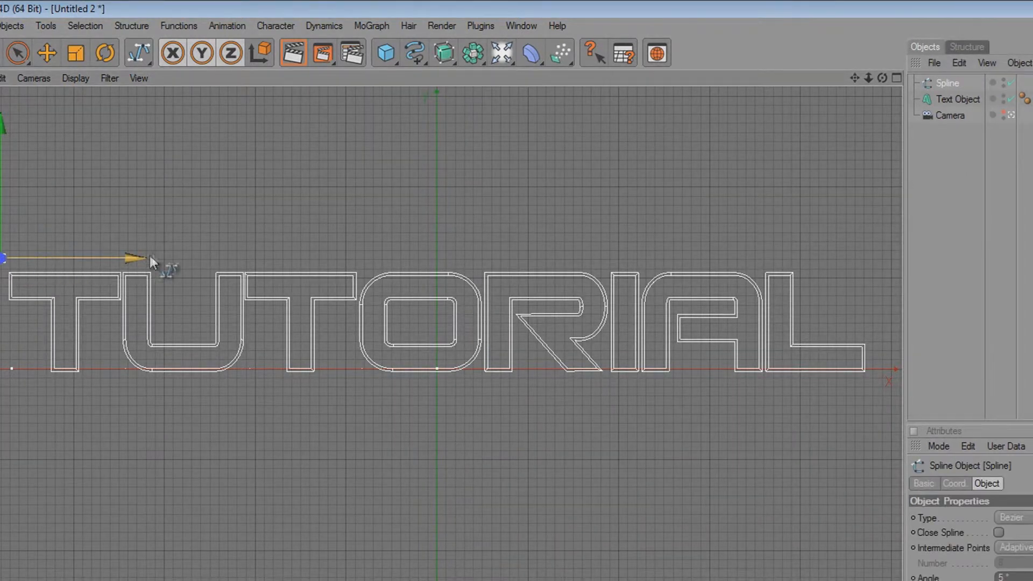
pyautogui.click(164, 258)
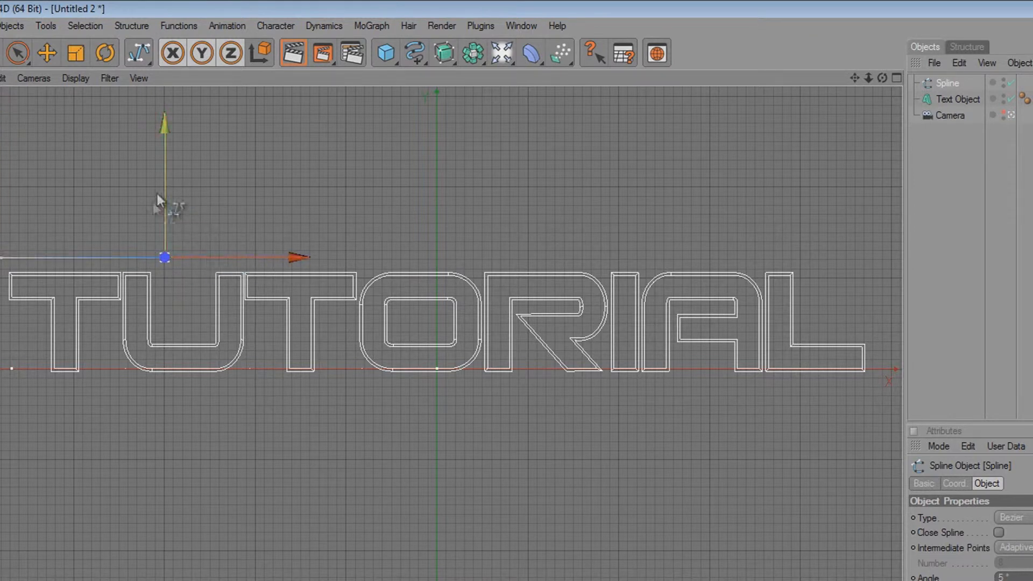
pyautogui.click(163, 323)
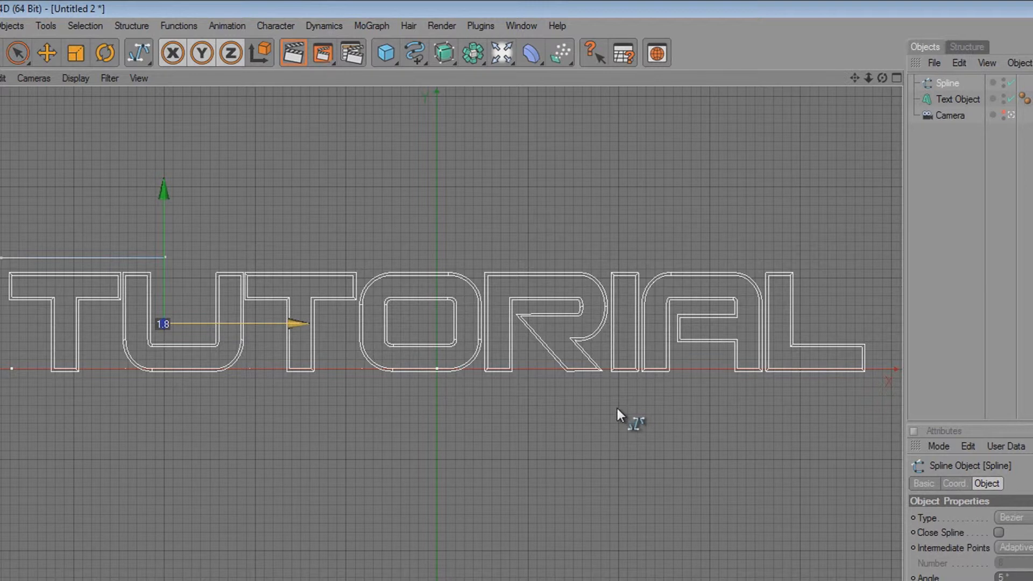
pyautogui.click(207, 307)
pyautogui.moveTo(208, 176); pyautogui.dragTo(208, 191)
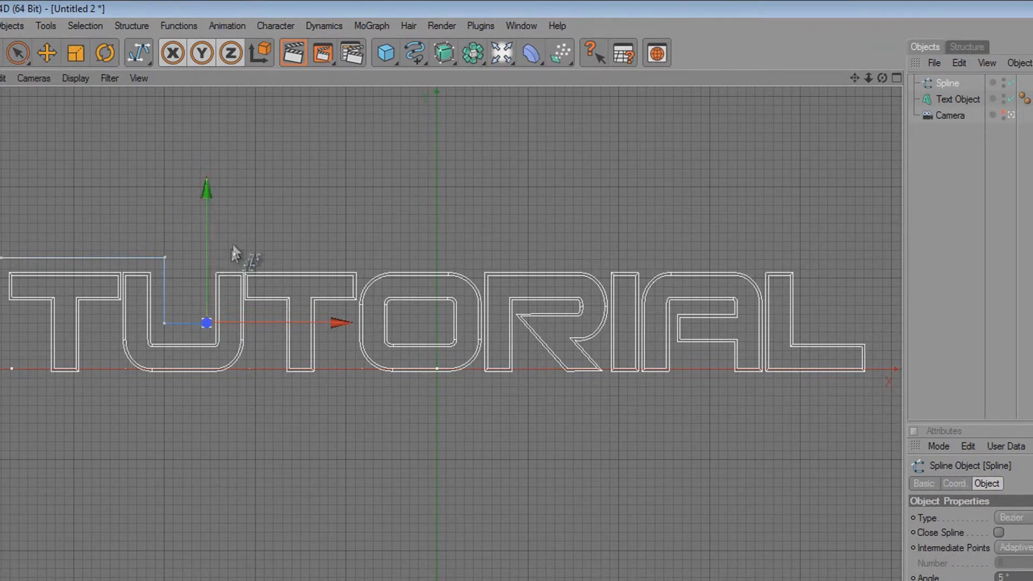
pyautogui.click(210, 253)
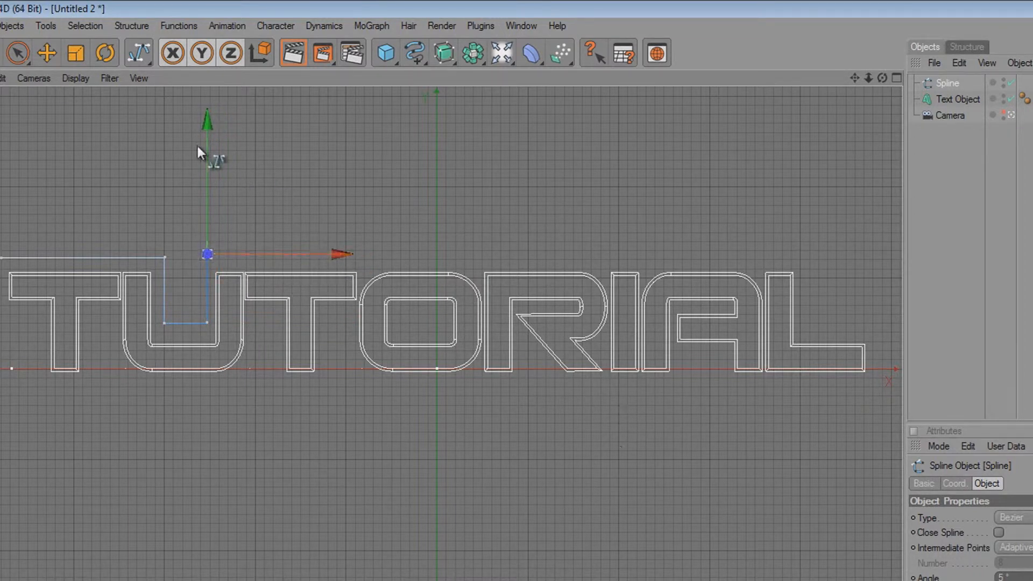
pyautogui.moveTo(206, 124); pyautogui.dragTo(205, 128)
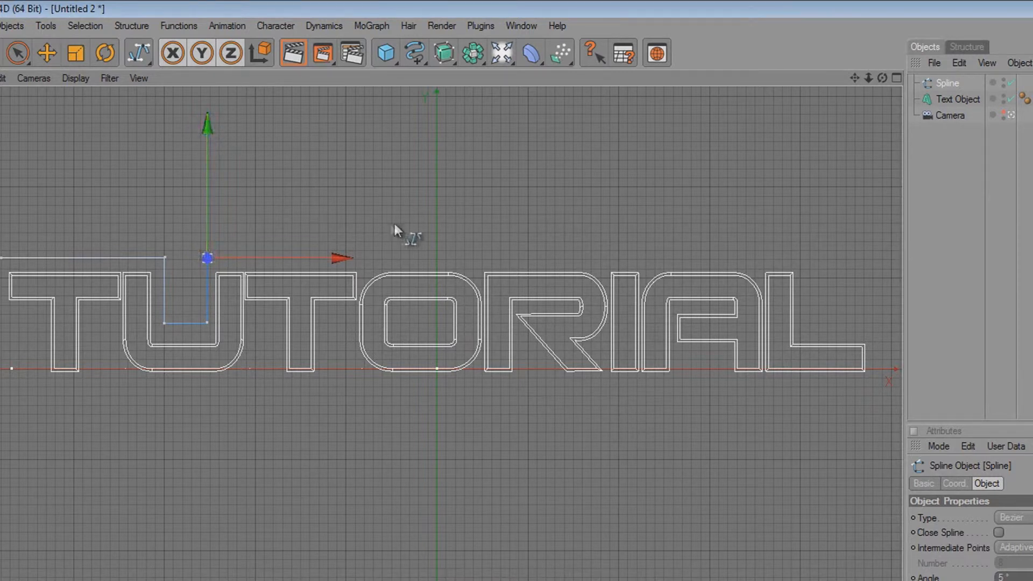
# - Continue the spline above the second T, notch it down between the T and the O, and bring it back up
pyautogui.keyDown('ctrl'); pyautogui.click(370, 257); pyautogui.keyUp('ctrl')
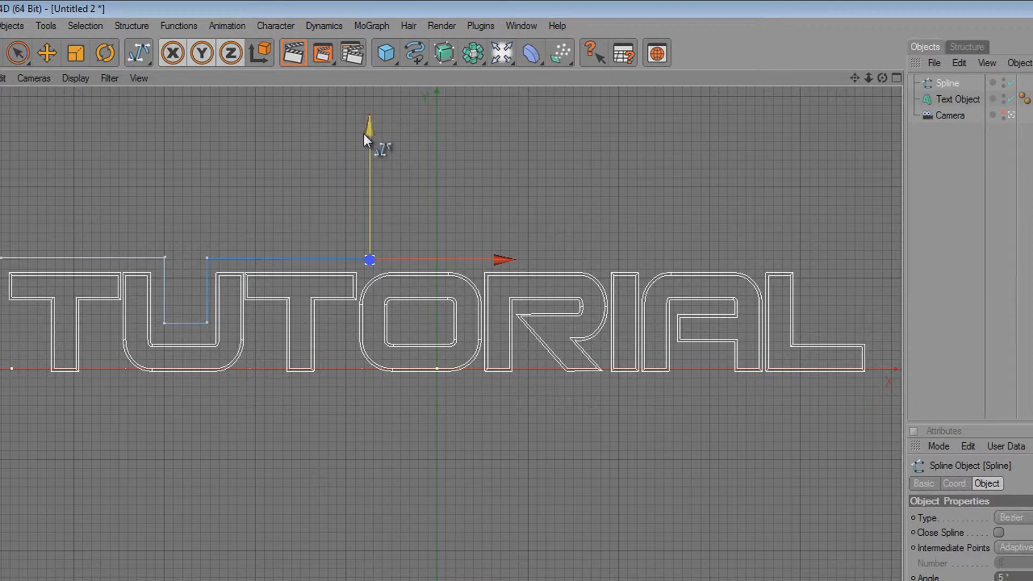
pyautogui.scroll(2, 373, 302)
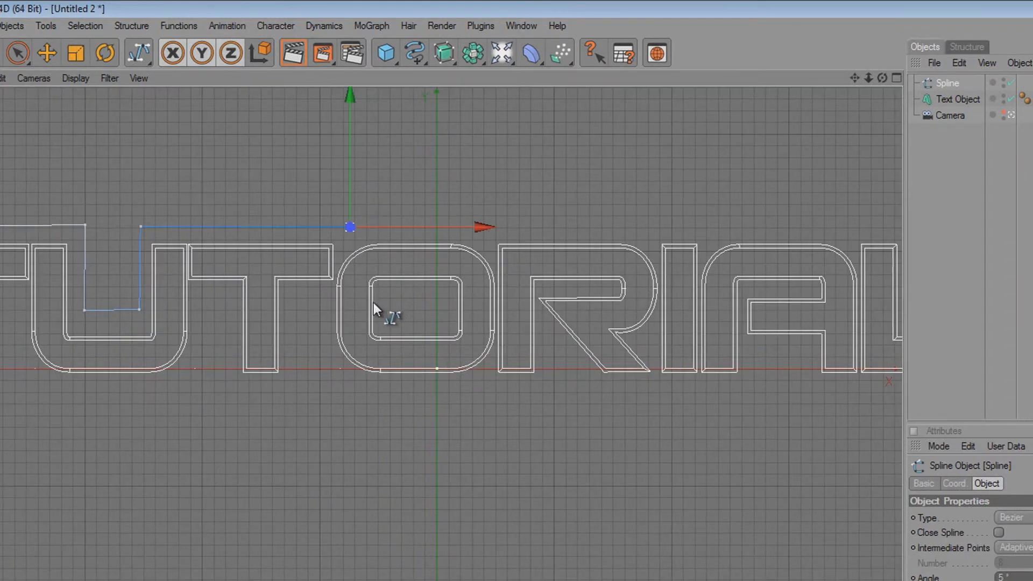
pyautogui.moveTo(357, 225); pyautogui.dragTo(615, 408)
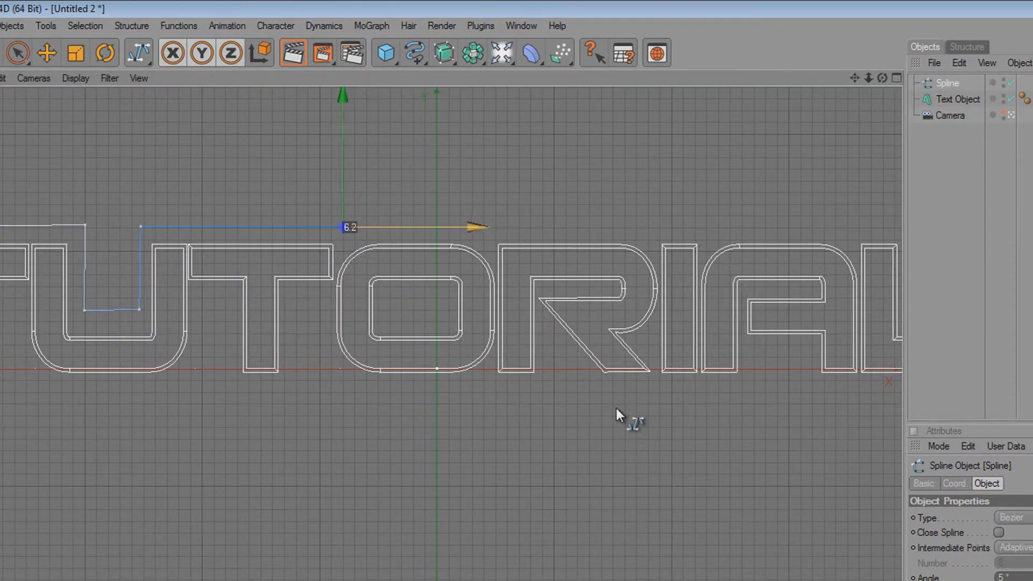
pyautogui.click(341, 250)
pyautogui.click(361, 228)
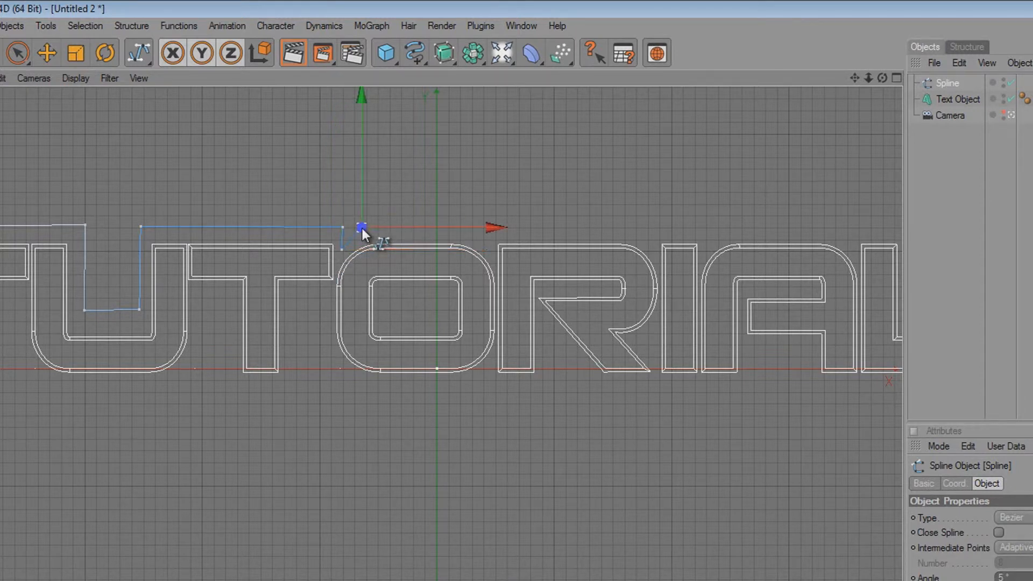
# - Extend the spline above the O, notch it down between the O and the R, and run it above the R
pyautogui.click(284, 153)
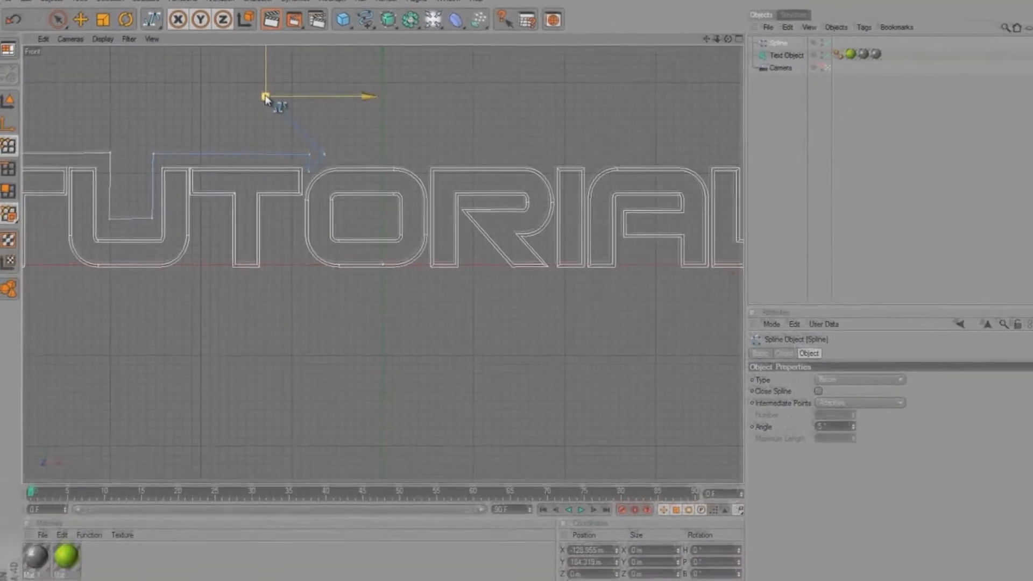
pyautogui.moveTo(266, 101); pyautogui.dragTo(524, 286)
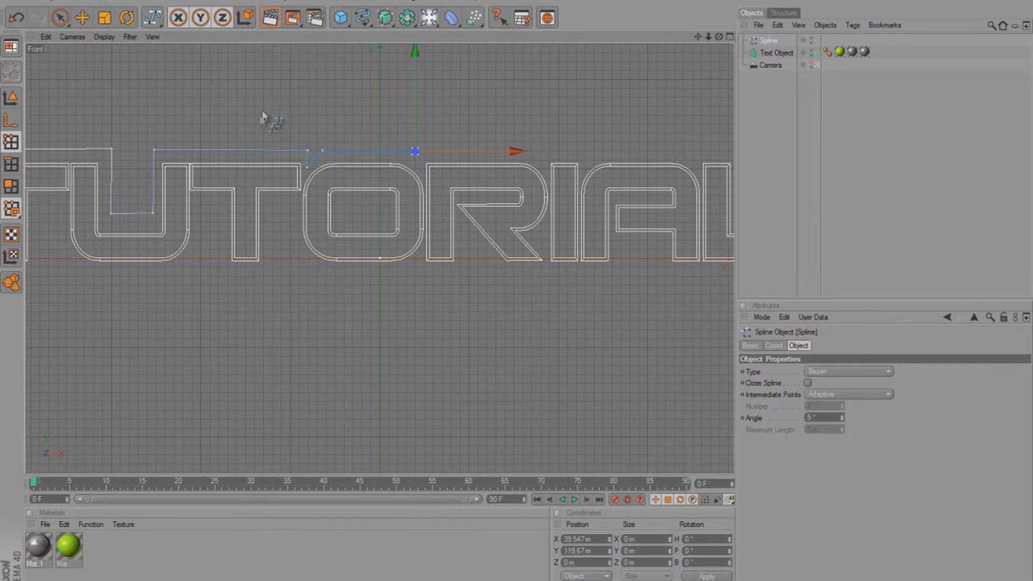
pyautogui.click(420, 171)
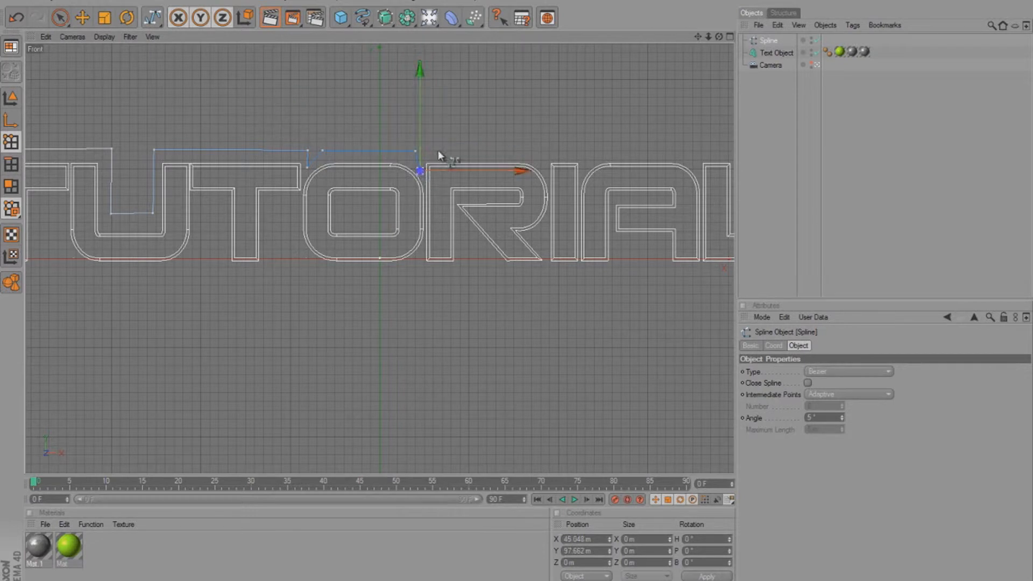
pyautogui.click(427, 152)
pyautogui.click(545, 151)
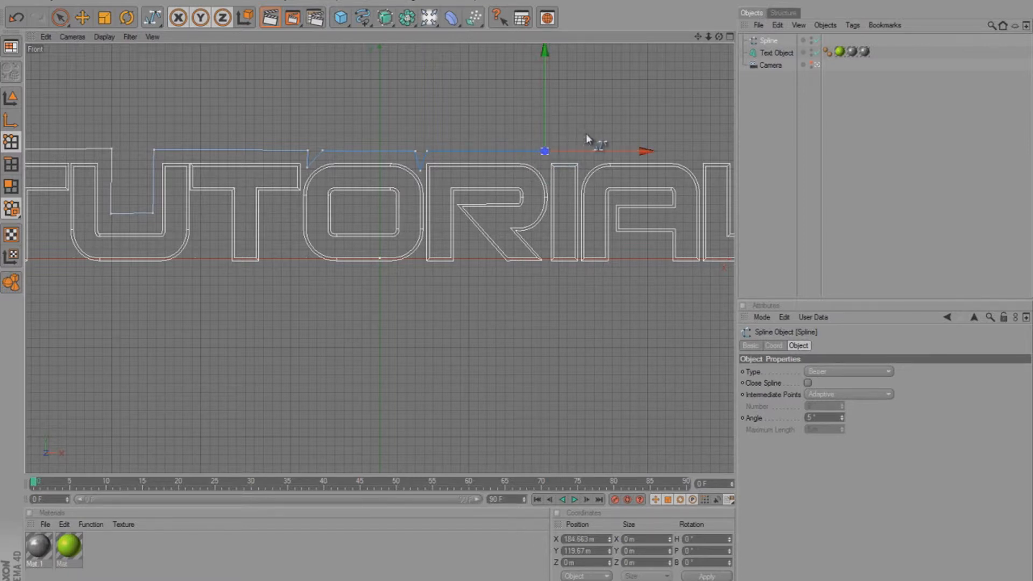
pyautogui.moveTo(576, 149); pyautogui.dragTo(566, 149)
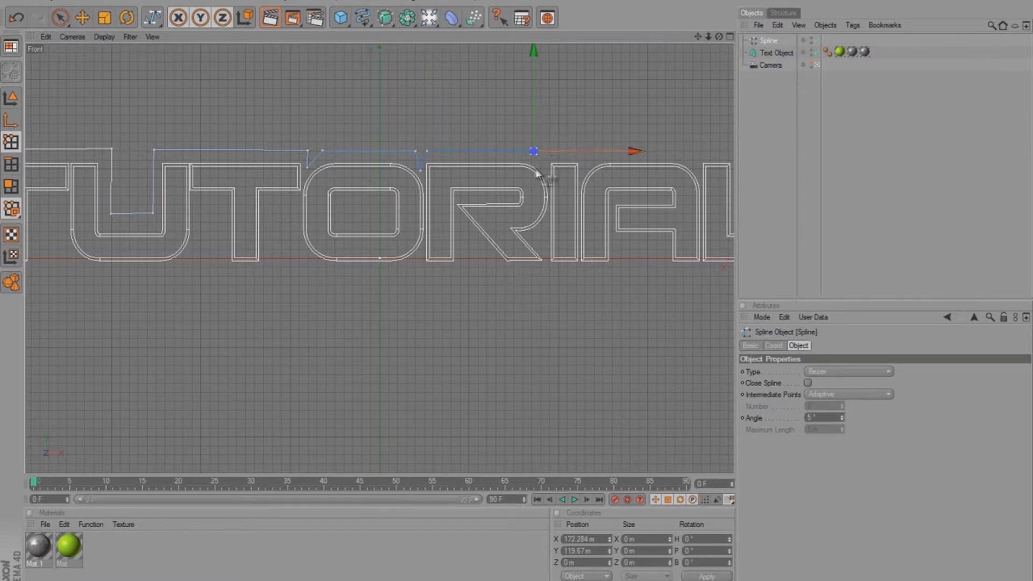
# - Continue the spline above the I and the A with small notches between R and I, I and A, and A and L
pyautogui.click(555, 151)
pyautogui.moveTo(611, 154); pyautogui.dragTo(608, 153)
pyautogui.scroll(-2, 586, 160)
pyautogui.click(562, 164)
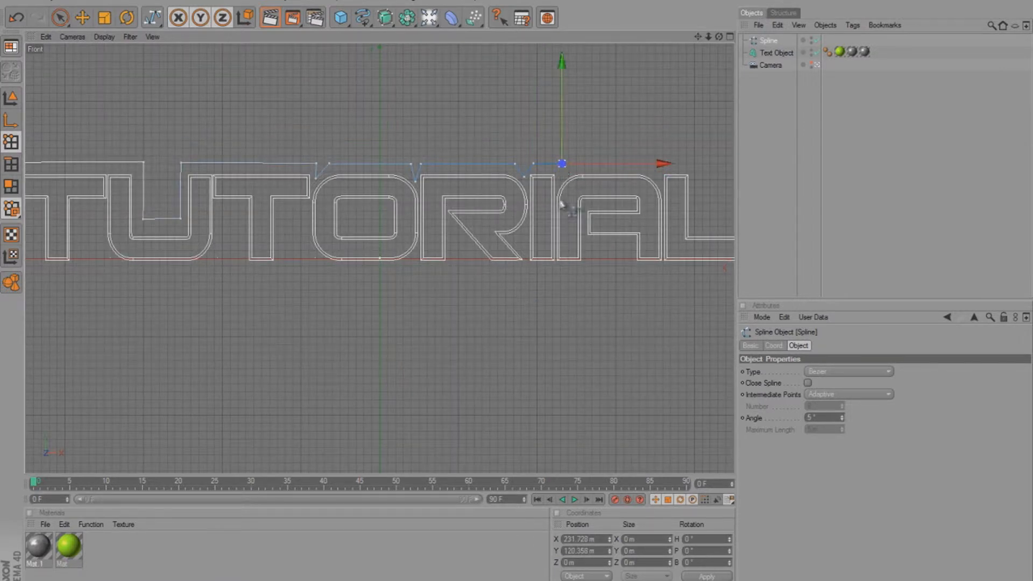
pyautogui.click(579, 164)
pyautogui.click(655, 163)
pyautogui.click(658, 178)
pyautogui.click(666, 165)
# - Run the spline above the L's stem and drop it straight down to just above the L's foot
pyautogui.scroll(1, 691, 166)
pyautogui.scroll(-1, 691, 166)
pyautogui.click(705, 150)
pyautogui.moveTo(706, 52); pyautogui.dragTo(706, 66)
pyautogui.moveTo(723, 164); pyautogui.dragTo(714, 164)
pyautogui.keyDown('alt'); pyautogui.moveTo(713, 169); pyautogui.dragTo(667, 169, button='middle'); pyautogui.keyUp('alt')
pyautogui.click(649, 226)
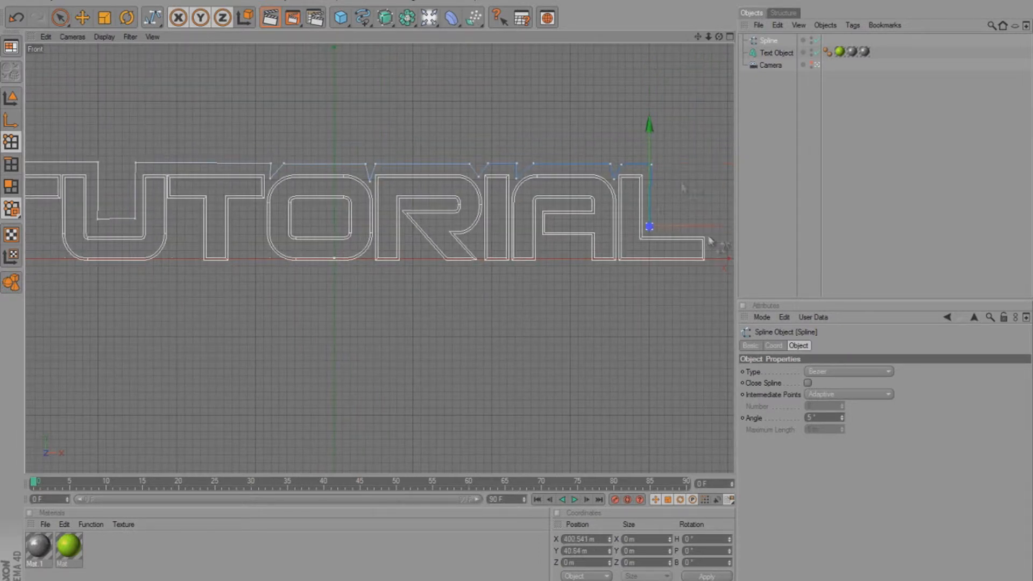
# - Carry the spline along the top of the L's foot, past its end, and down to slightly below the baseline
pyautogui.click(712, 226)
pyautogui.click(710, 263)
pyautogui.moveTo(723, 265); pyautogui.dragTo(725, 265)
pyautogui.moveTo(713, 171); pyautogui.dragTo(713, 177)
pyautogui.keyDown('alt'); pyautogui.moveTo(333, 215); pyautogui.dragTo(564, 227, button='middle'); pyautogui.keyUp('alt')
pyautogui.scroll(1, 379, 259)
pyautogui.click(150, 287)
pyautogui.moveTo(150, 186); pyautogui.dragTo(149, 190)
pyautogui.hotkey('ctrl', 'z')
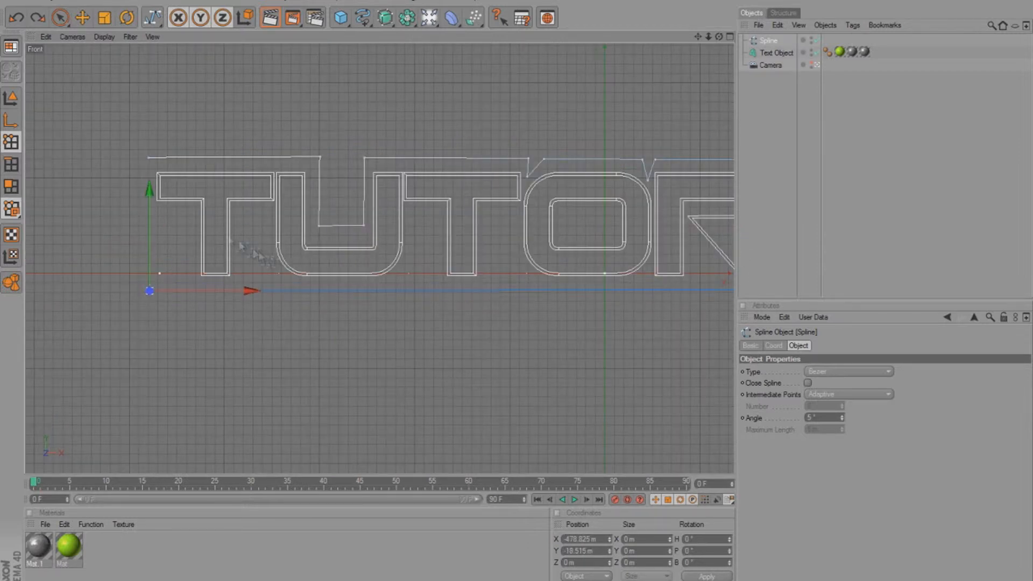
pyautogui.hotkey('ctrl', 'z')
# - Place the lower corner point beneath the first T and close the spline at its starting point
pyautogui.scroll(-4, 279, 260)
pyautogui.click(593, 267)
pyautogui.moveTo(592, 267); pyautogui.dragTo(270, 270)
pyautogui.scroll(5, 520, 295)
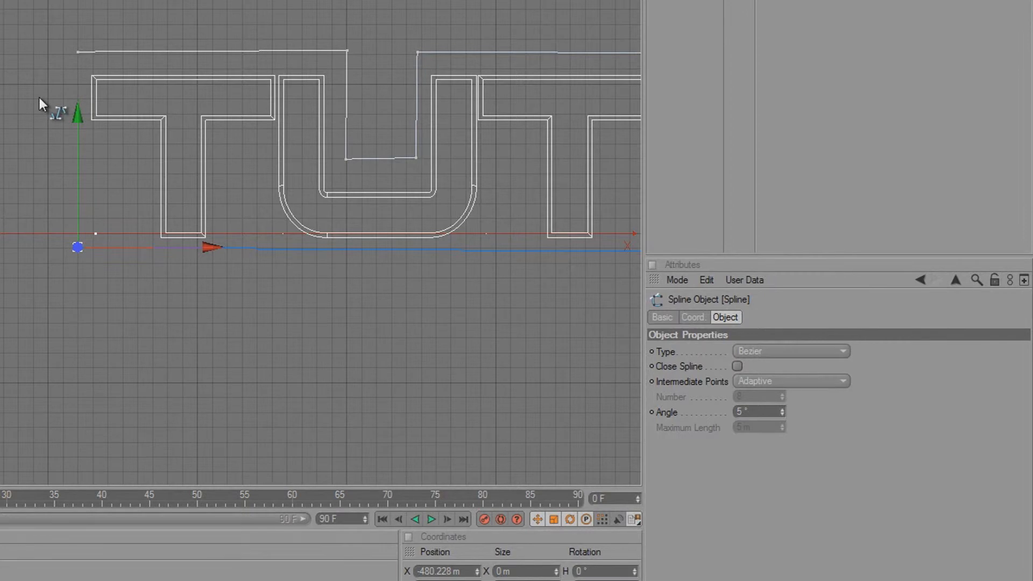
pyautogui.click(78, 52)
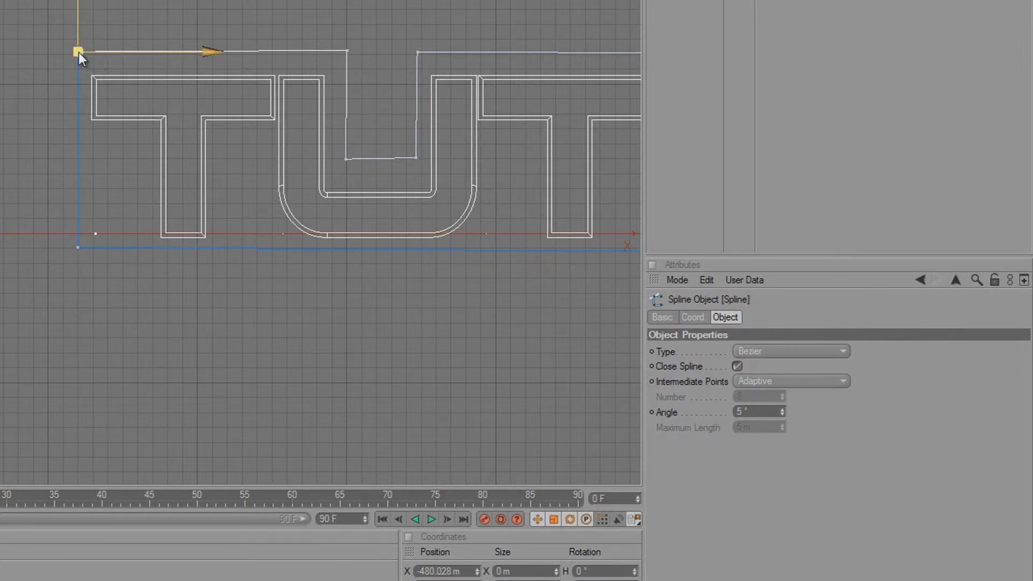
pyautogui.click(690, 104)
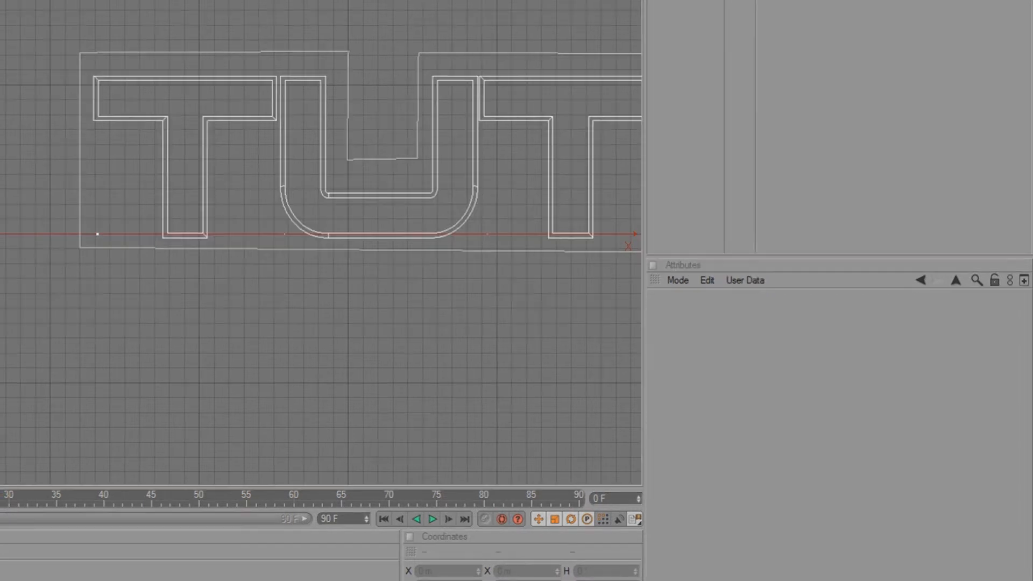
# - Return to the four-view layout, maximize the Perspective view, and view the outline around the text
pyautogui.click(730, 36)
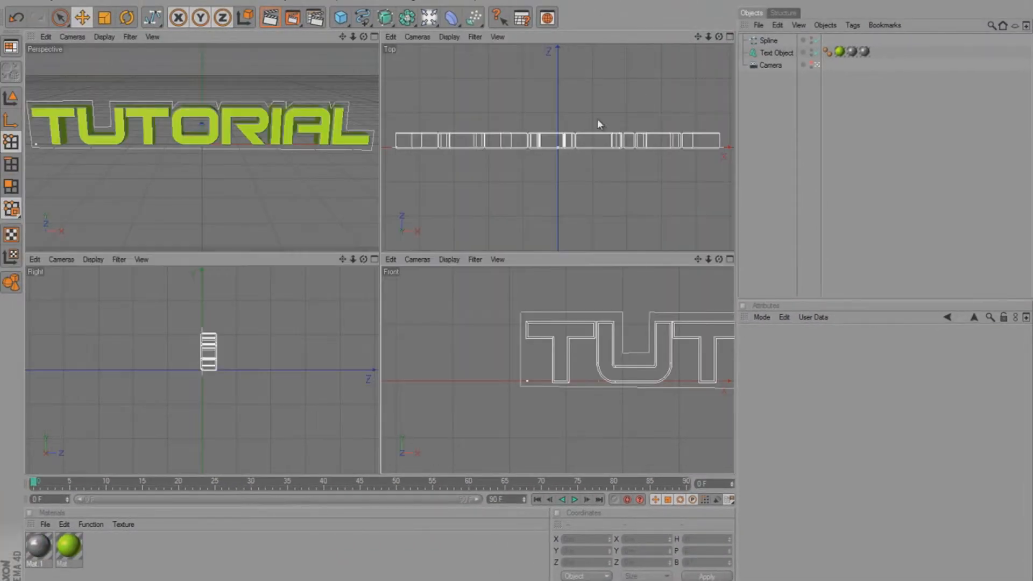
pyautogui.click(375, 37)
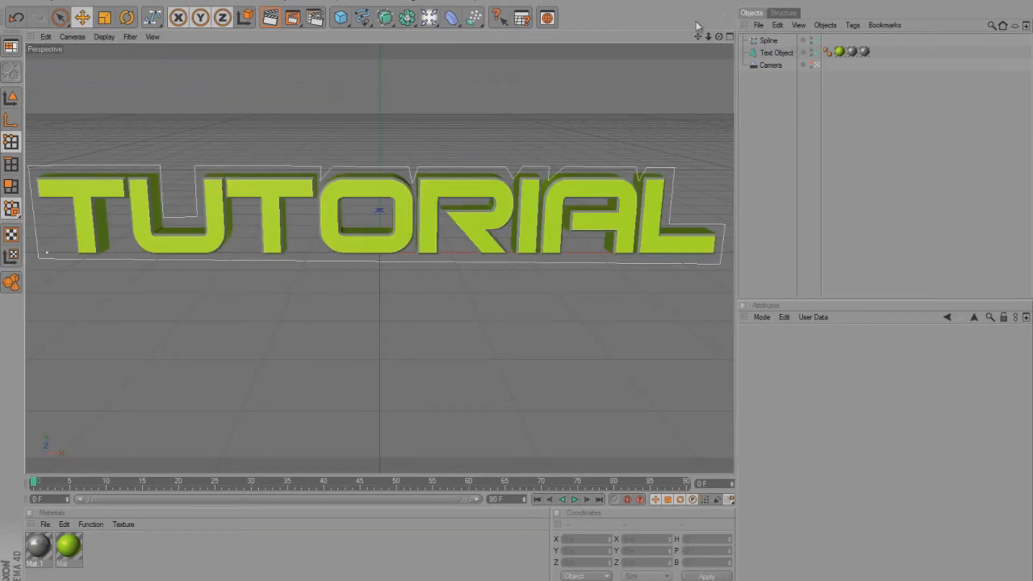
pyautogui.moveTo(718, 37); pyautogui.dragTo(519, 290)
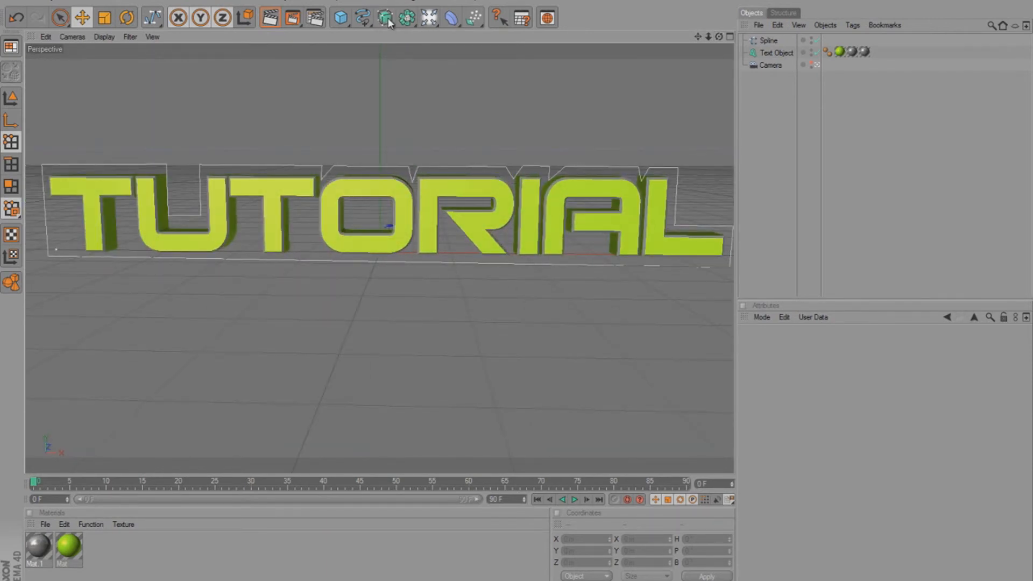
# - Add an Extrude NURBS object and make the outline spline its child to form a backing behind the letters
pyautogui.moveTo(388, 20); pyautogui.dragTo(532, 38)
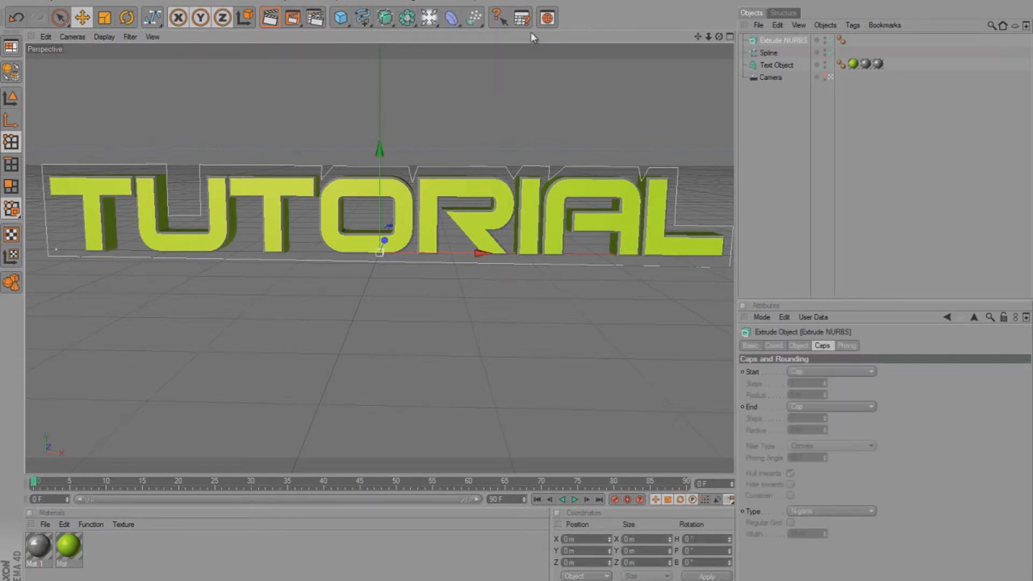
pyautogui.click(768, 53)
pyautogui.moveTo(772, 57); pyautogui.dragTo(777, 42)
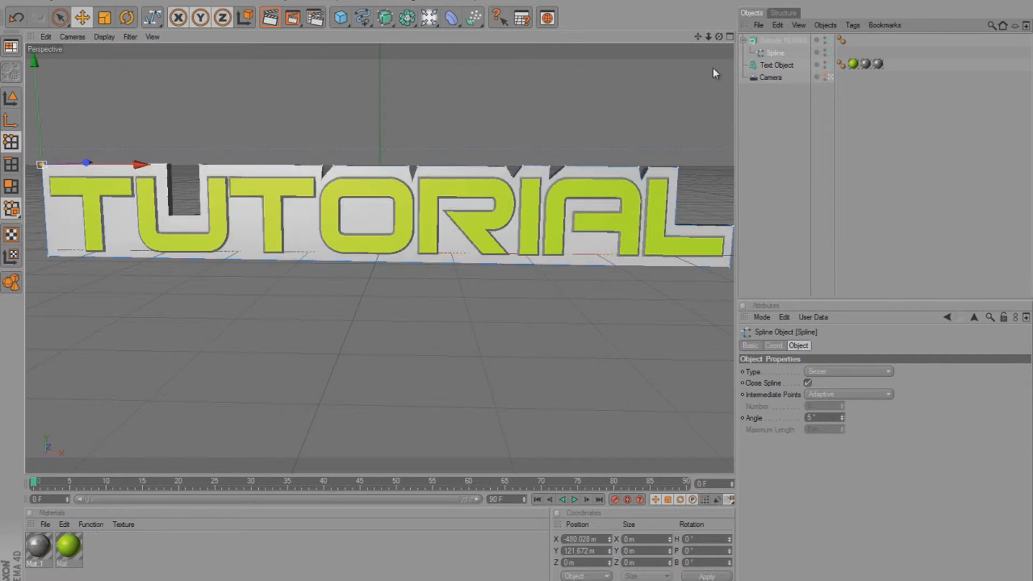
pyautogui.click(784, 153)
pyautogui.keyDown('alt'); pyautogui.moveTo(512, 285); pyautogui.dragTo(520, 289); pyautogui.keyUp('alt')
# - Set both the start and end caps of the backing's Extrude NURBS to Fillet Cap
pyautogui.click(783, 40)
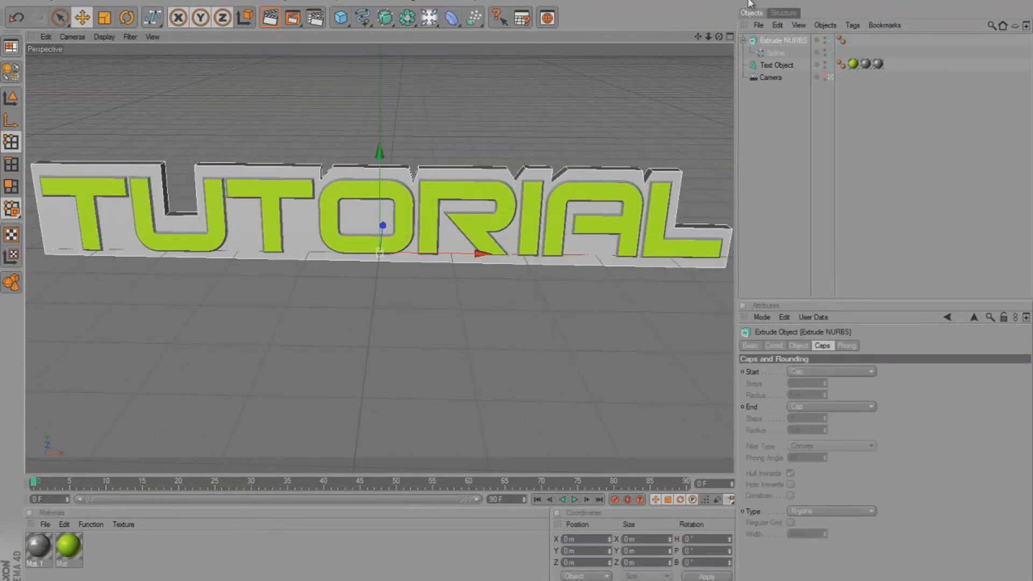
pyautogui.moveTo(505, 284)
pyautogui.keyDown('alt'); pyautogui.mouseDown()
pyautogui.moveTo(490, 289)
pyautogui.moveTo(522, 289)
pyautogui.mouseUp(); pyautogui.keyUp('alt')
pyautogui.moveTo(281, 255); pyautogui.dragTo(273, 255)
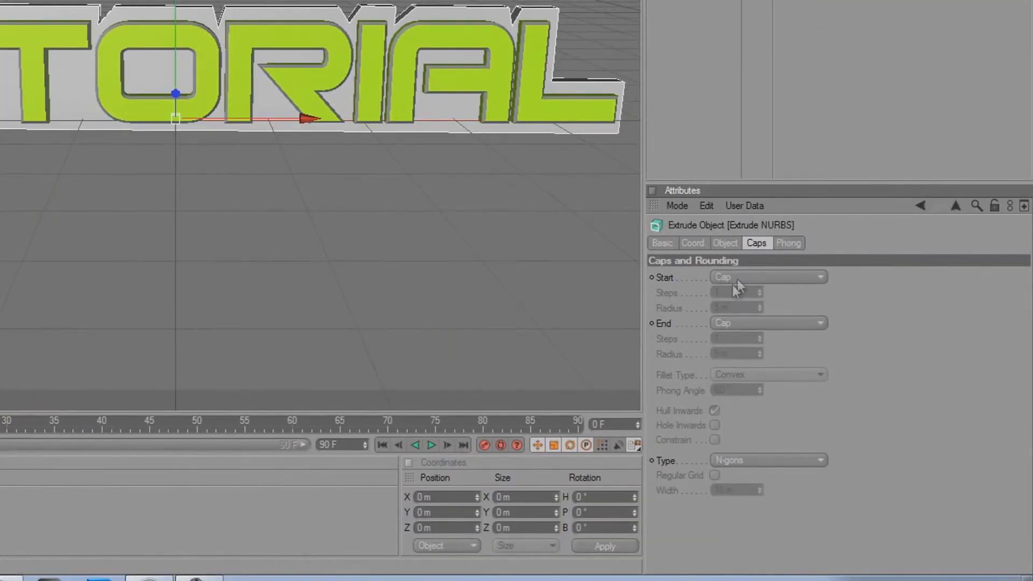
pyautogui.click(809, 372)
pyautogui.click(734, 338)
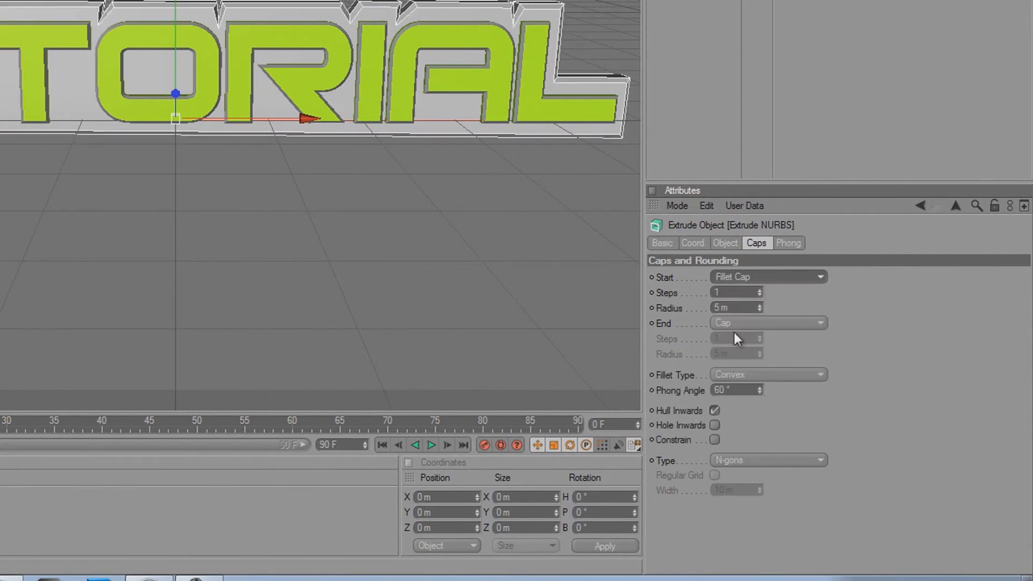
pyautogui.click(741, 321)
pyautogui.click(727, 384)
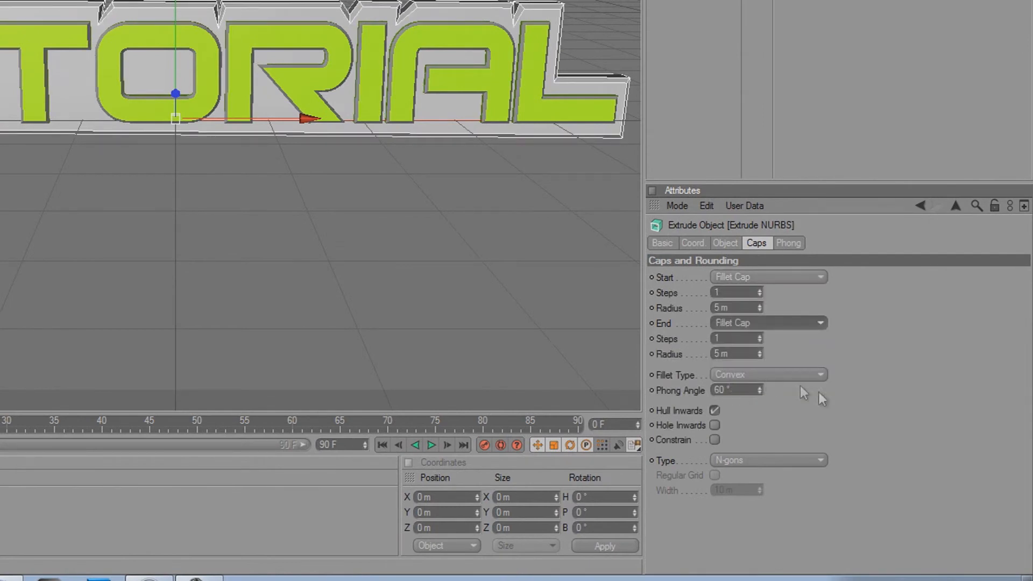
pyautogui.click(715, 112)
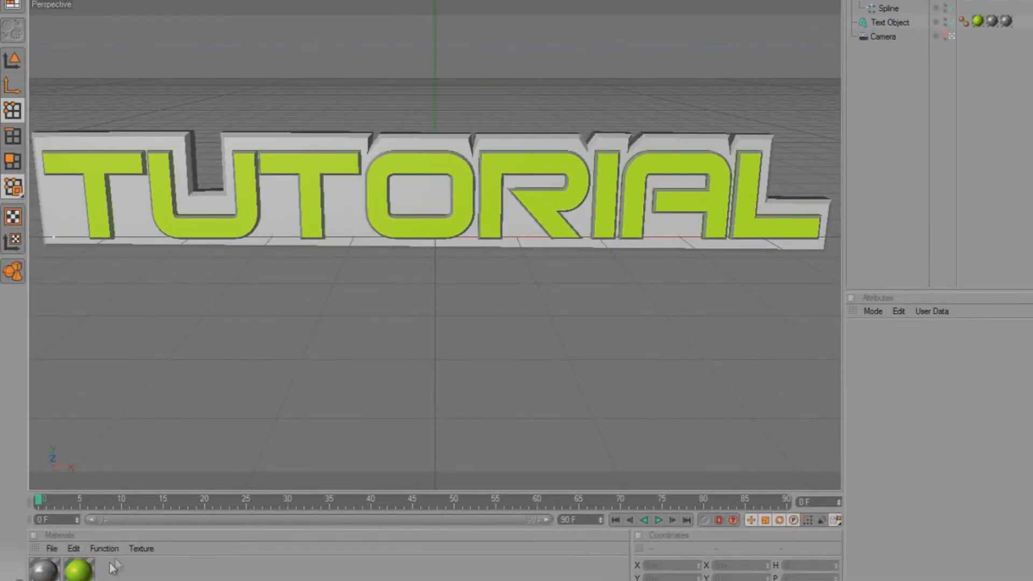
# - Create a new material and set its color to dark grey, RGB 87, 87, 87
pyautogui.doubleClick(161, 569)
pyautogui.doubleClick(44, 569)
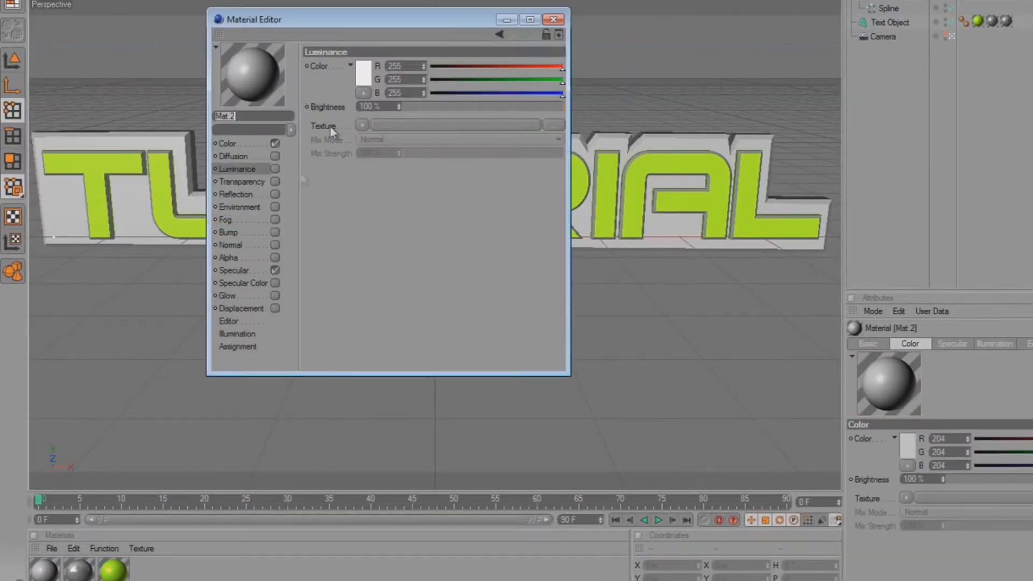
pyautogui.click(239, 143)
pyautogui.click(366, 71)
pyautogui.moveTo(292, 73); pyautogui.dragTo(285, 74)
pyautogui.click(285, 76)
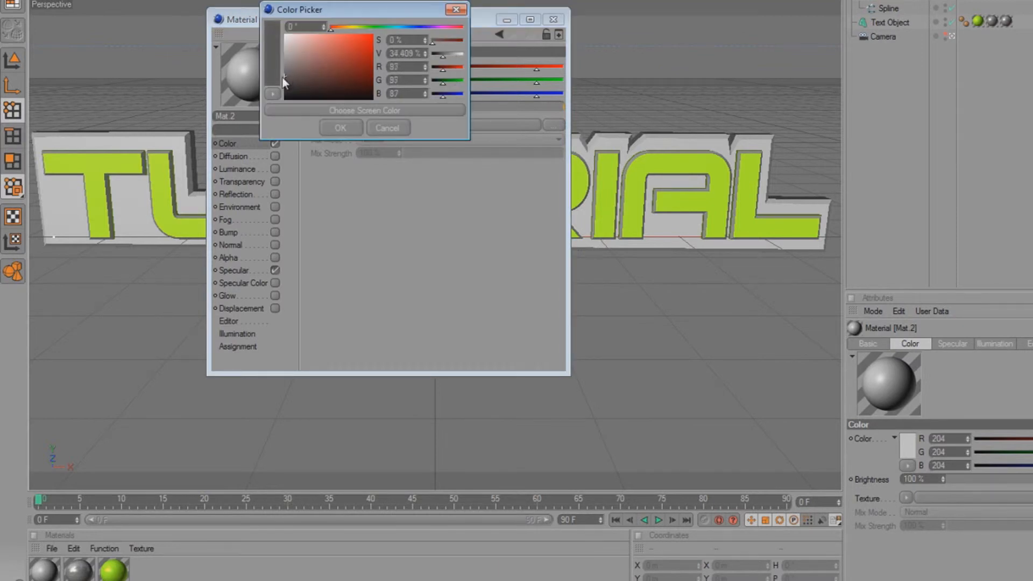
pyautogui.click(339, 128)
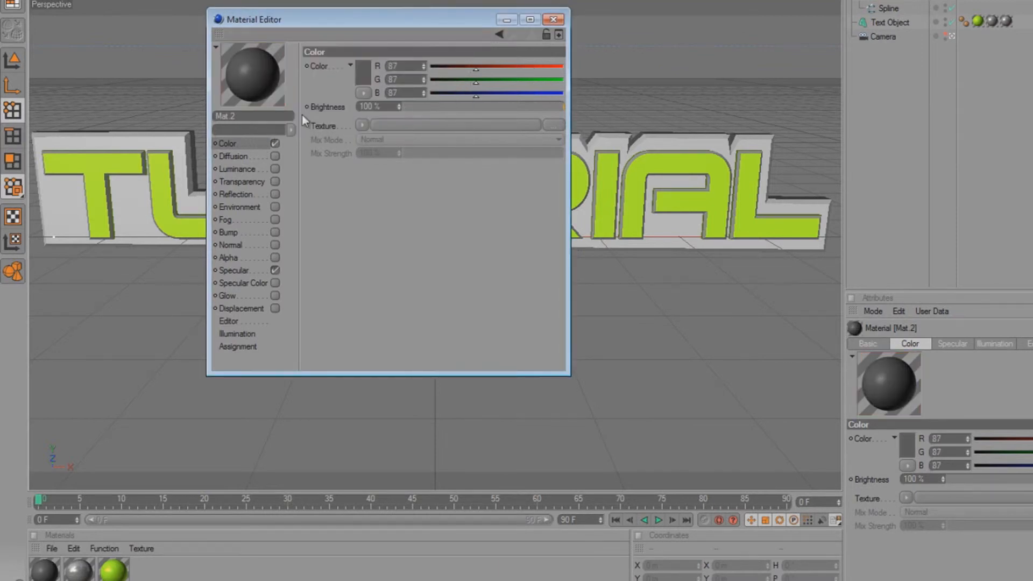
# - Enable Luminance on the new material and set its color to light grey, RGB 164, 160, 160
pyautogui.click(274, 169)
pyautogui.click(363, 73)
pyautogui.click(288, 59)
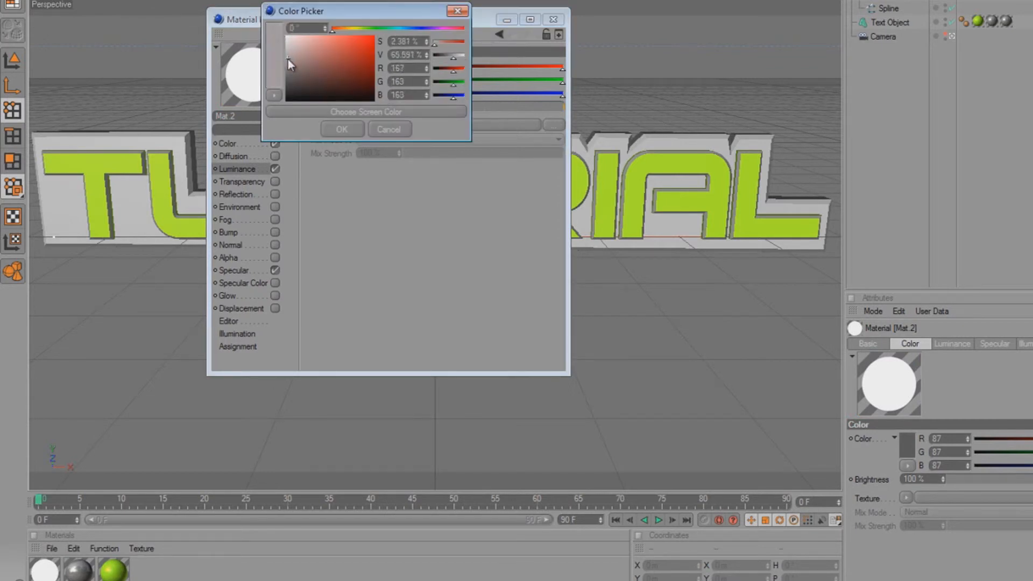
pyautogui.click(340, 129)
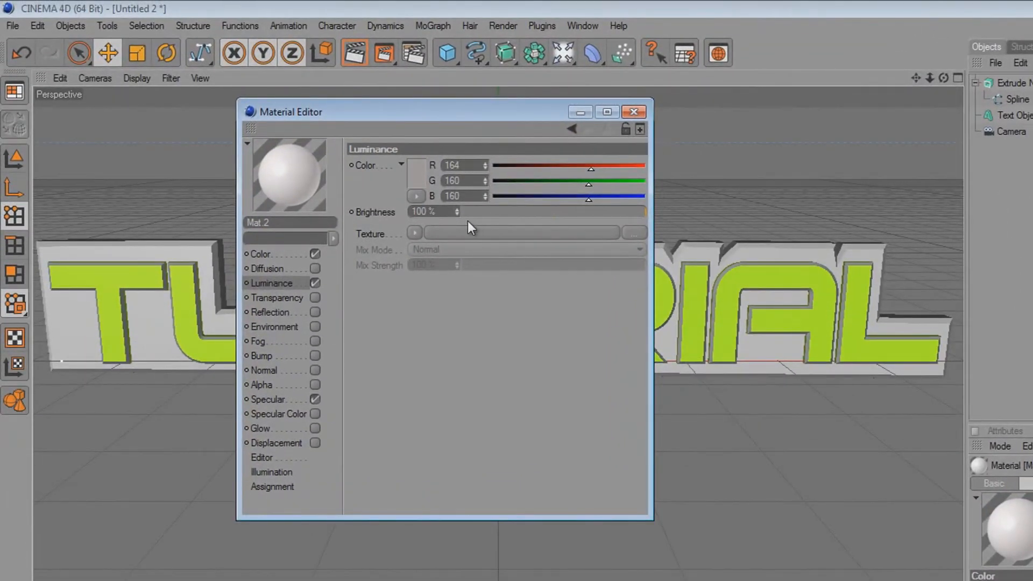
# - Change the luminance color to muted green, RGB 98, 123, 78, and reduce its brightness to under 10 %
pyautogui.click(415, 172)
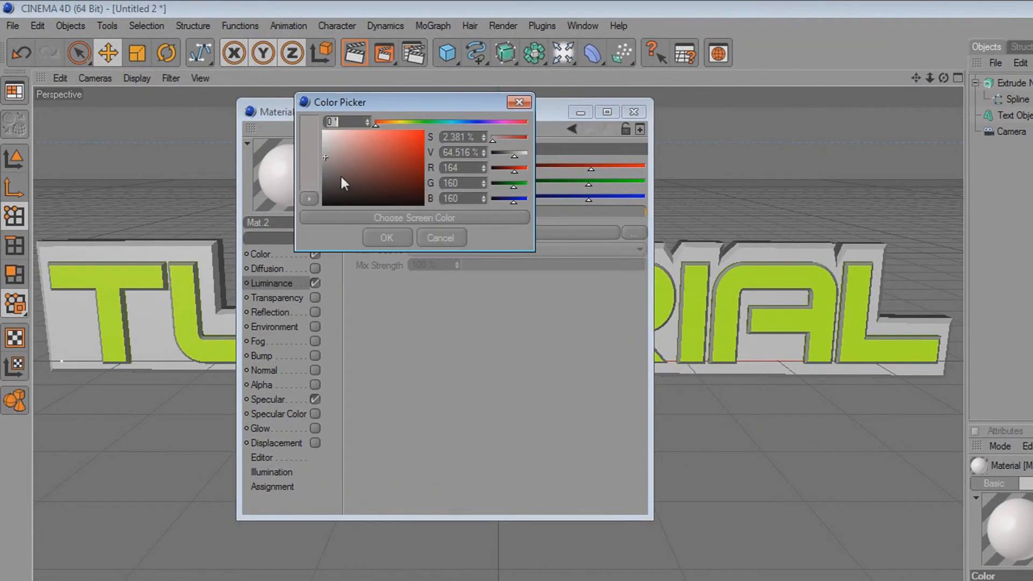
pyautogui.click(410, 123)
pyautogui.moveTo(352, 157)
pyautogui.mouseDown()
pyautogui.moveTo(348, 168)
pyautogui.moveTo(360, 169)
pyautogui.mouseUp()
pyautogui.moveTo(409, 122); pyautogui.dragTo(359, 169)
pyautogui.click(414, 122)
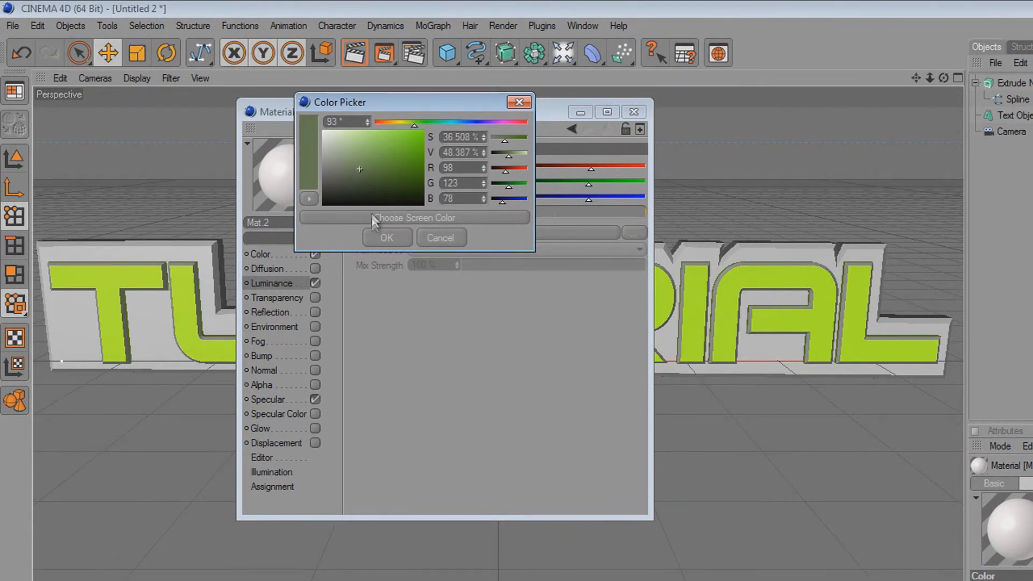
pyautogui.click(371, 238)
pyautogui.click(476, 211)
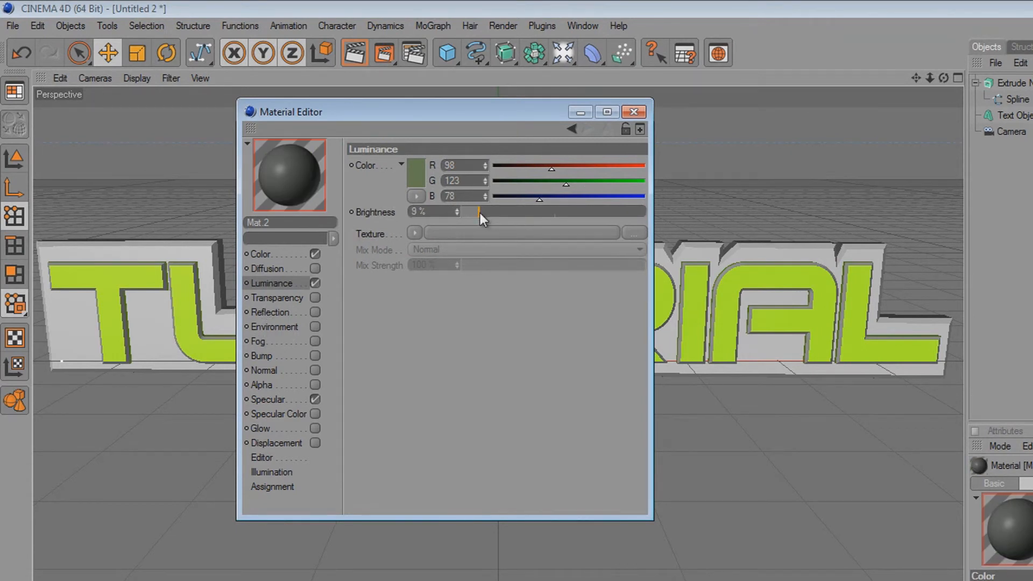
pyautogui.click(475, 215)
pyautogui.moveTo(476, 215); pyautogui.dragTo(473, 217)
# - Enable Reflection on the dark material with brightness under 13 %, and apply the material to the extruded backing
pyautogui.click(289, 310)
pyautogui.click(315, 312)
pyautogui.moveTo(493, 210); pyautogui.dragTo(489, 208)
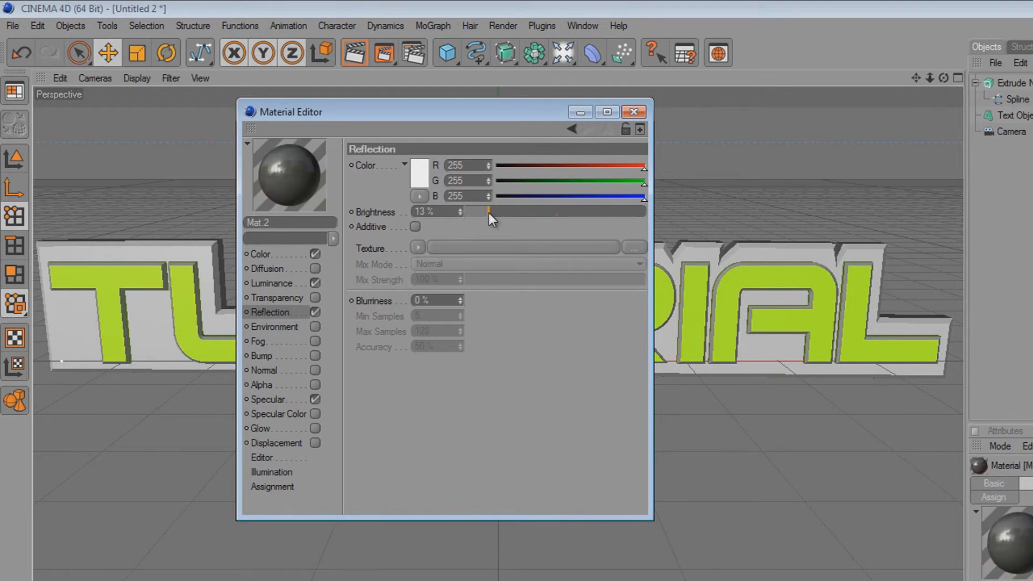
pyautogui.moveTo(488, 212); pyautogui.dragTo(483, 217)
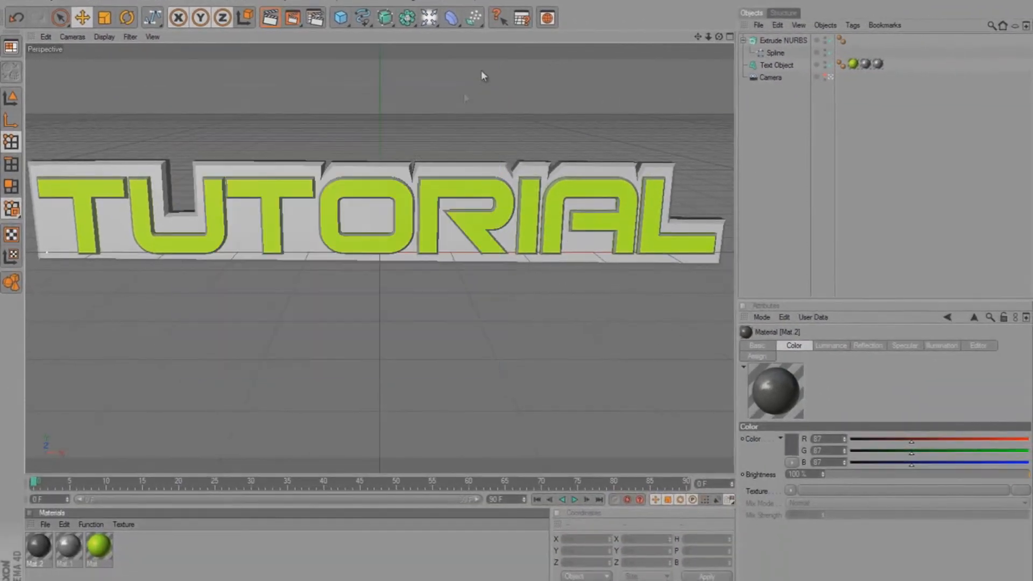
pyautogui.moveTo(39, 546); pyautogui.dragTo(242, 237)
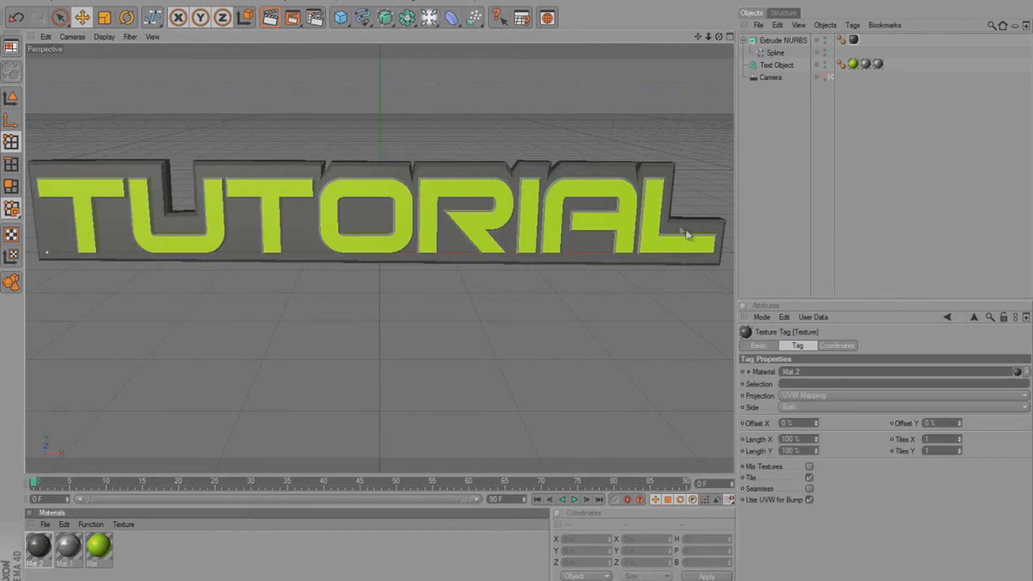
pyautogui.click(761, 179)
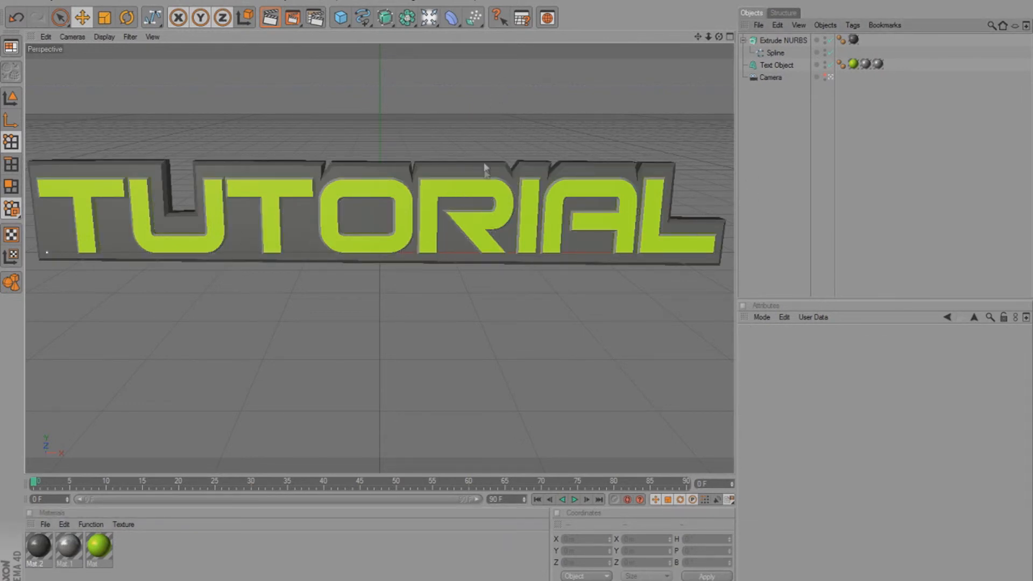
# - Add a Plane primitive at the base of the text and switch to Model mode
pyautogui.click(340, 18)
pyautogui.click(447, 54)
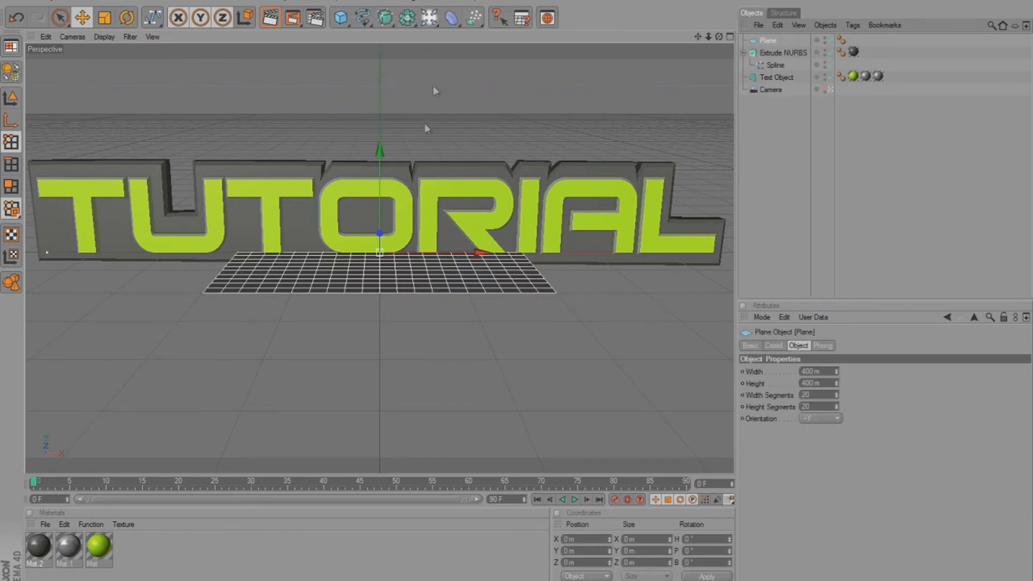
pyautogui.click(11, 97)
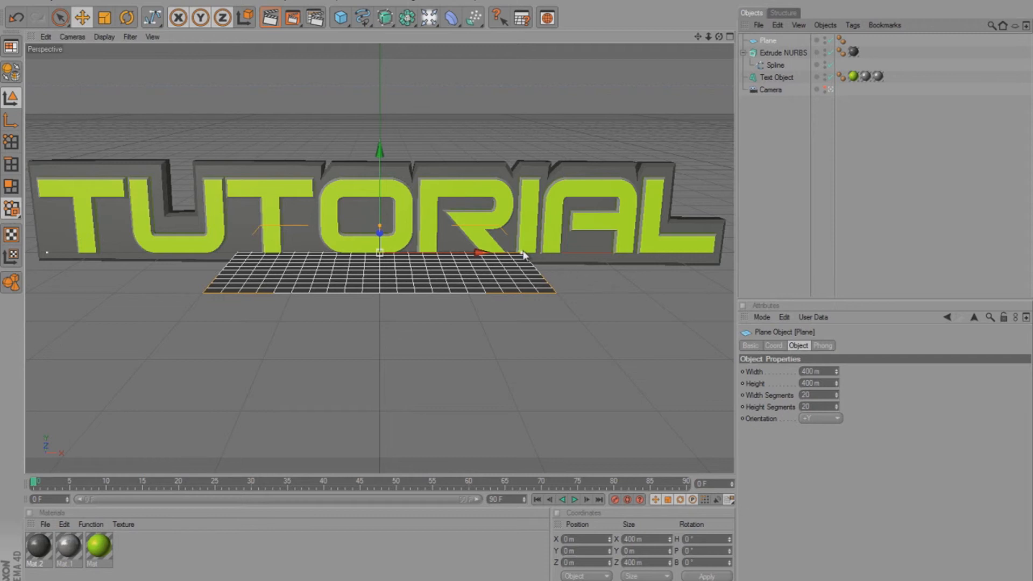
# - Widen the floor plane to about 2345 m so it extends past both ends of the text, and deselect it
pyautogui.moveTo(518, 289)
pyautogui.mouseDown()
pyautogui.moveTo(533, 289)
pyautogui.moveTo(519, 290)
pyautogui.mouseUp()
pyautogui.scroll(-3, 543, 277)
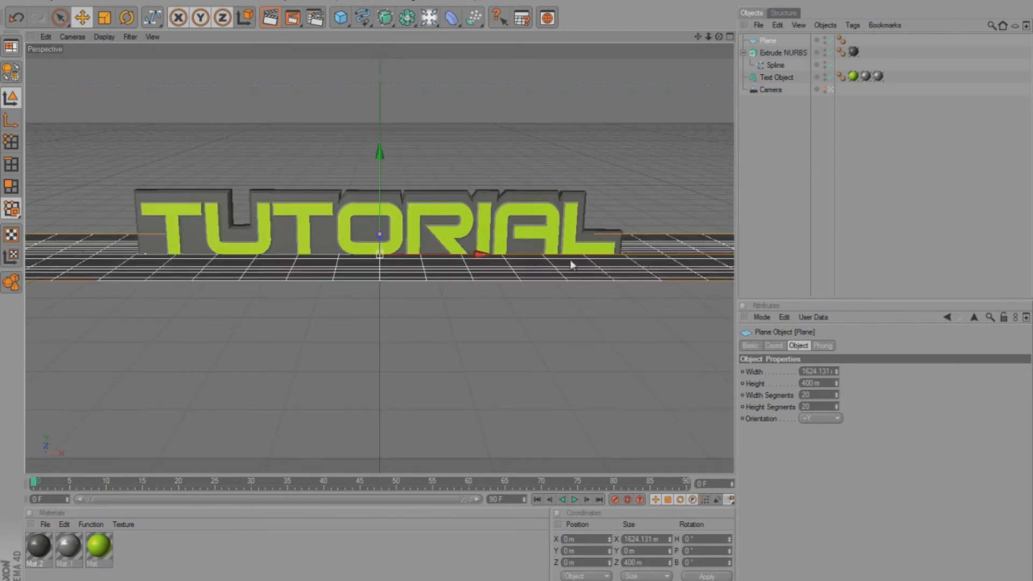
pyautogui.scroll(-3, 571, 260)
pyautogui.moveTo(651, 257); pyautogui.dragTo(703, 255)
pyautogui.moveTo(517, 288); pyautogui.dragTo(518, 288)
pyautogui.scroll(-3, 201, 238)
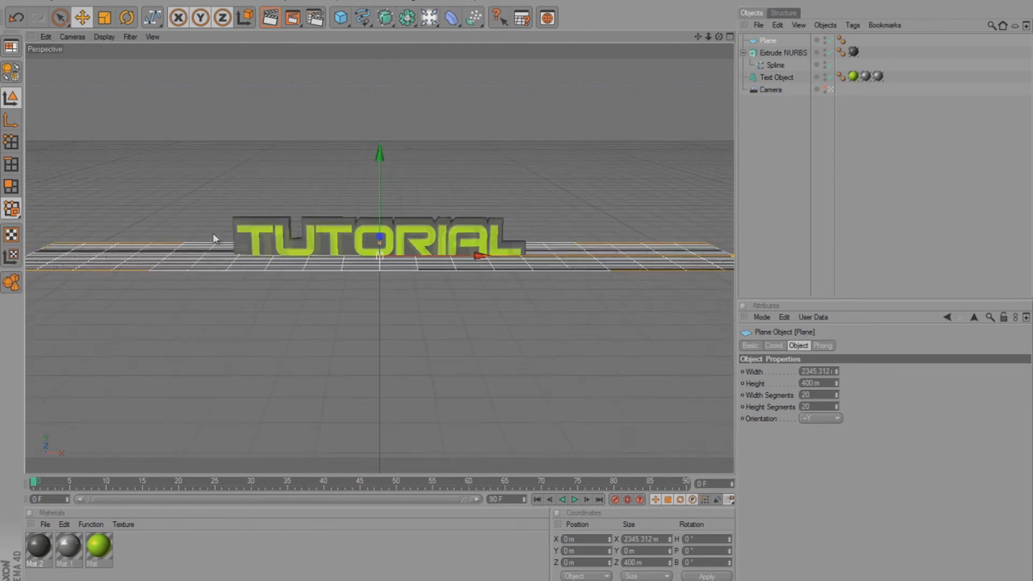
pyautogui.moveTo(380, 155); pyautogui.dragTo(517, 276)
pyautogui.click(806, 192)
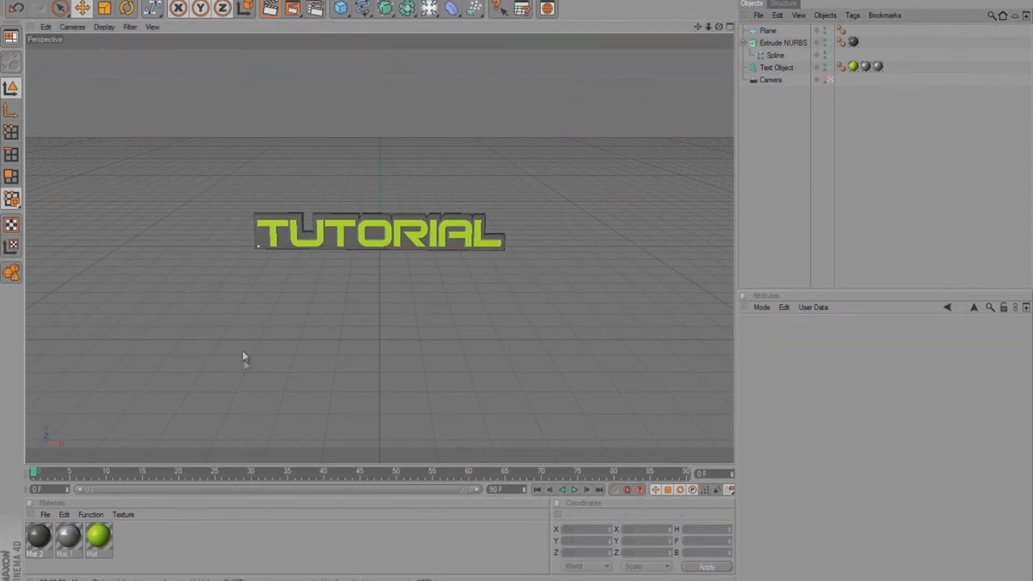
pyautogui.click(537, 490)
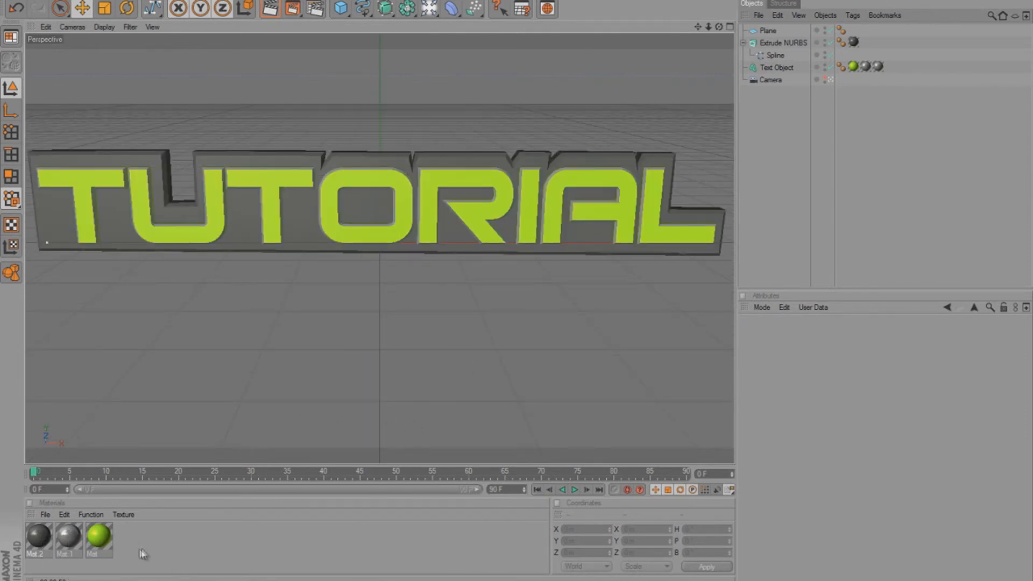
# - Create a new material with white Luminance enabled and its brightness set to 300 %
pyautogui.doubleClick(128, 536)
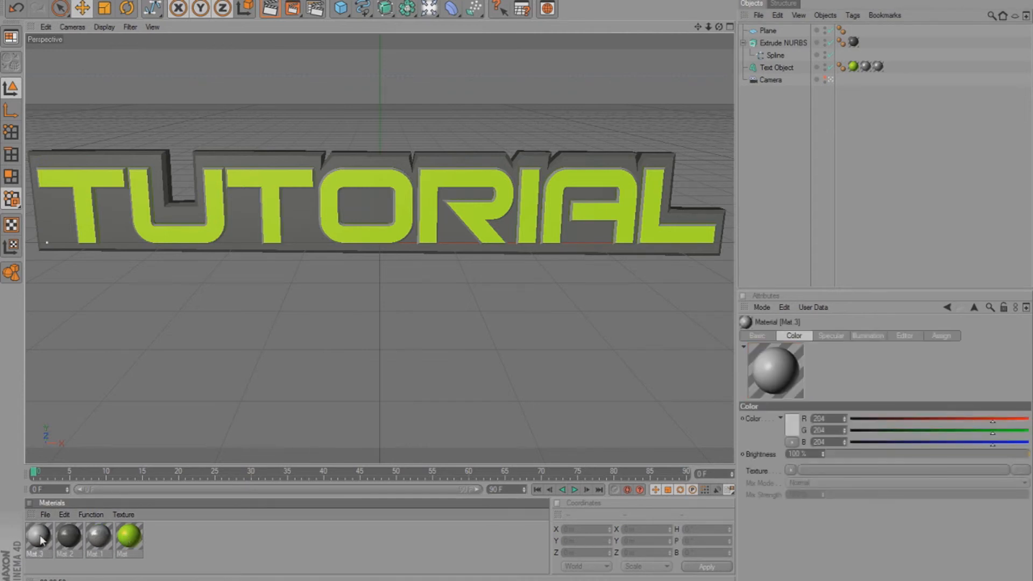
pyautogui.doubleClick(41, 538)
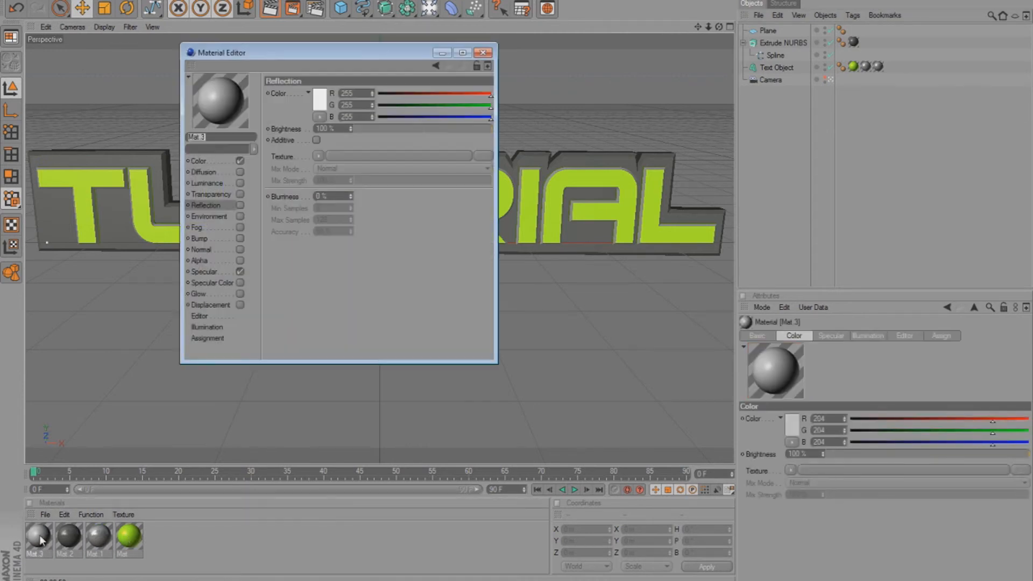
pyautogui.click(240, 184)
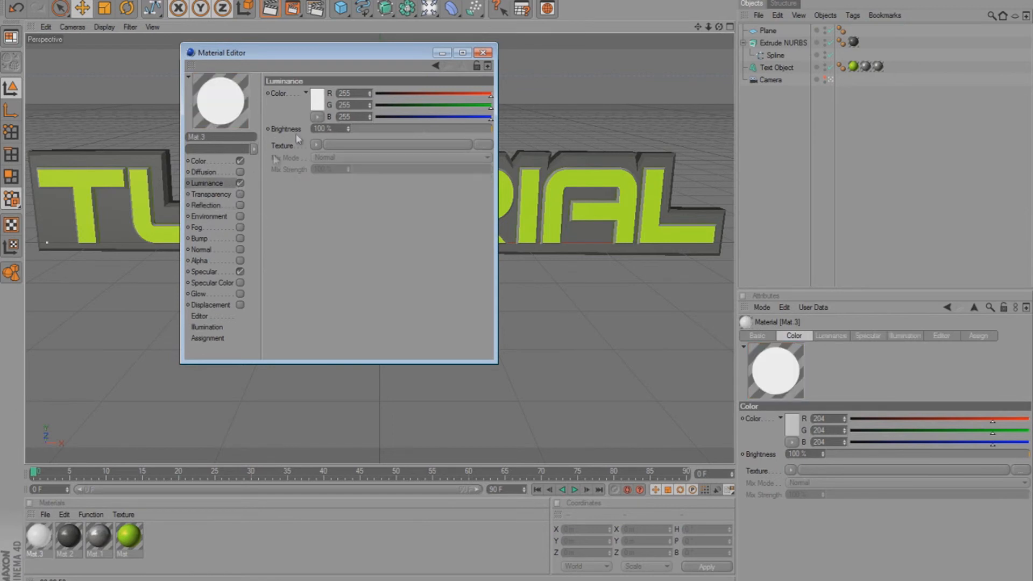
pyautogui.doubleClick(337, 129)
pyautogui.write('300')
pyautogui.press('Return')
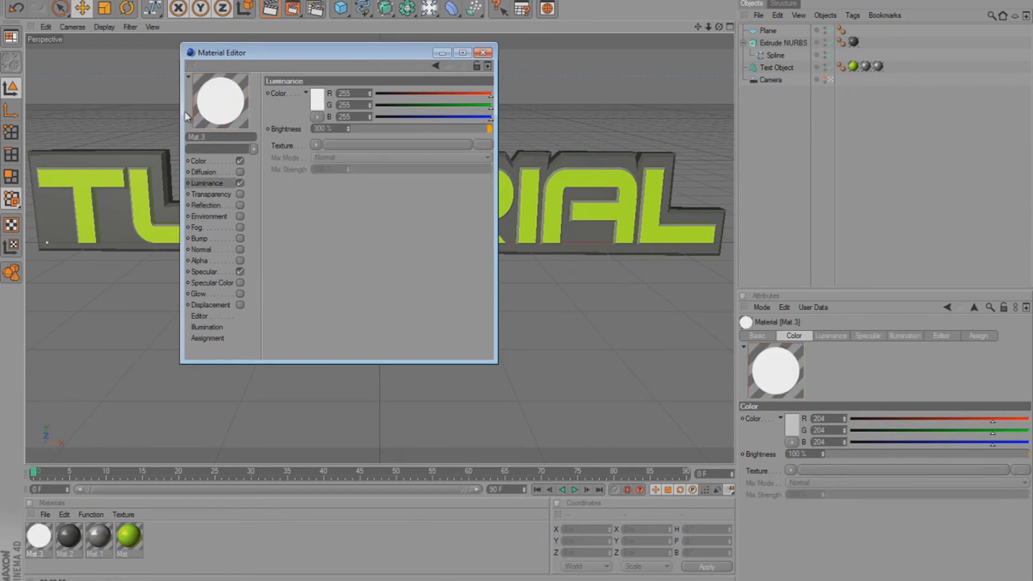
pyautogui.click(483, 53)
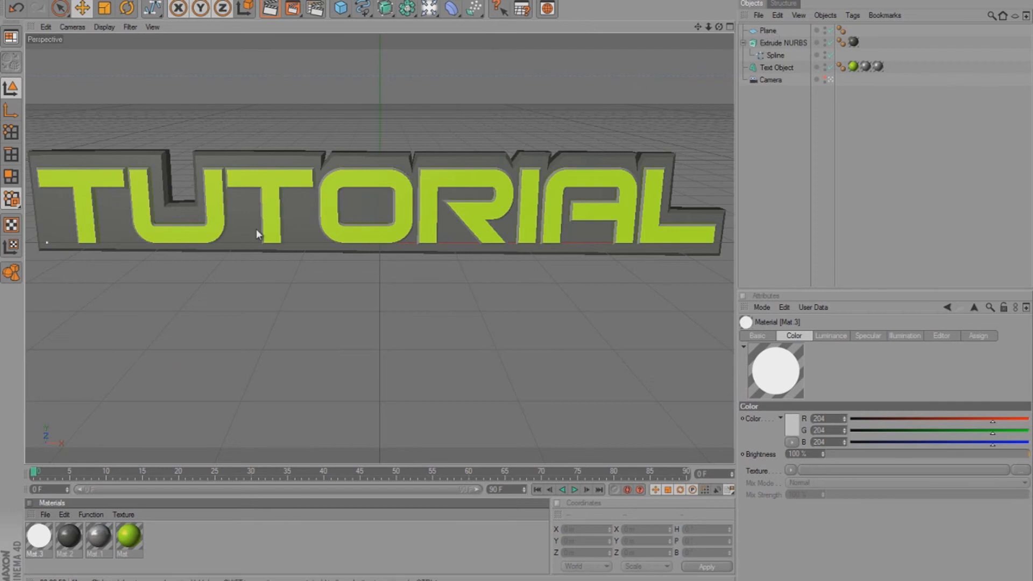
# - Apply the bright white luminous material to the floor plane and render the perspective view
pyautogui.moveTo(43, 546); pyautogui.dragTo(773, 30)
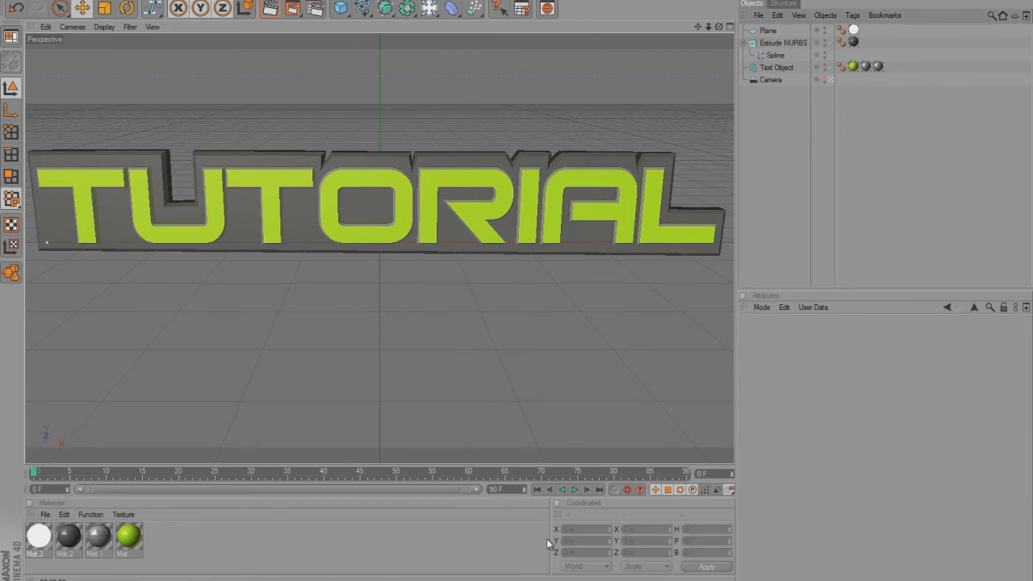
pyautogui.click(265, 11)
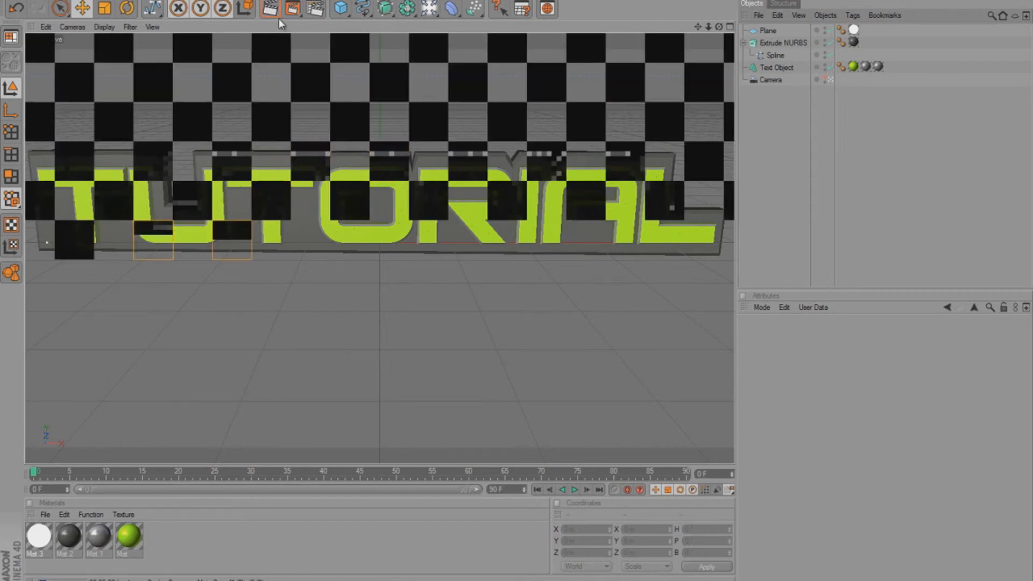